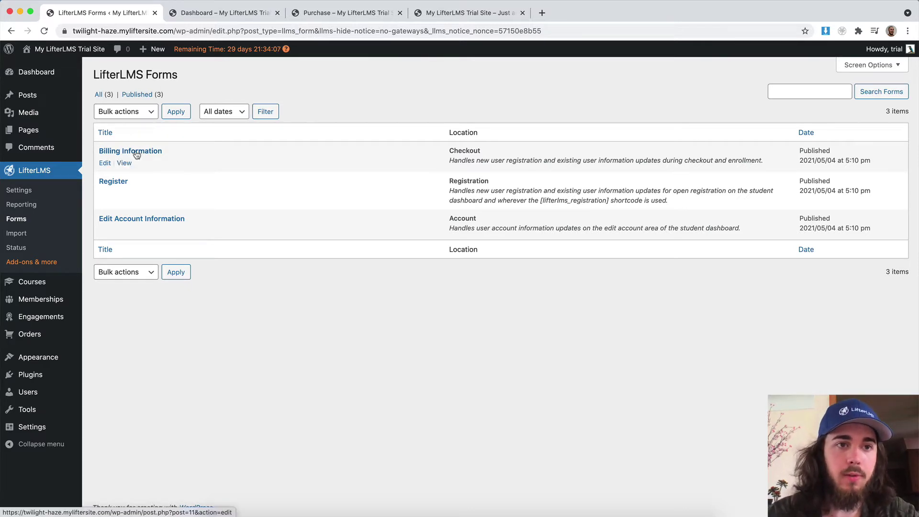
- Open the Billing Information checkout form in the block editor
{"action": "left_click", "coordinate": [107, 163]}
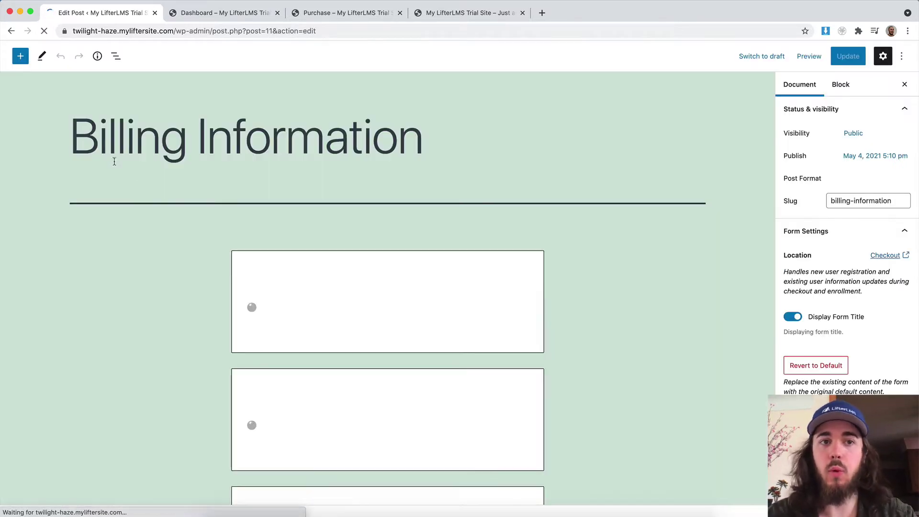
{"action": "scroll", "coordinate": [282, 312], "scroll_direction": "down", "scroll_amount": 2}
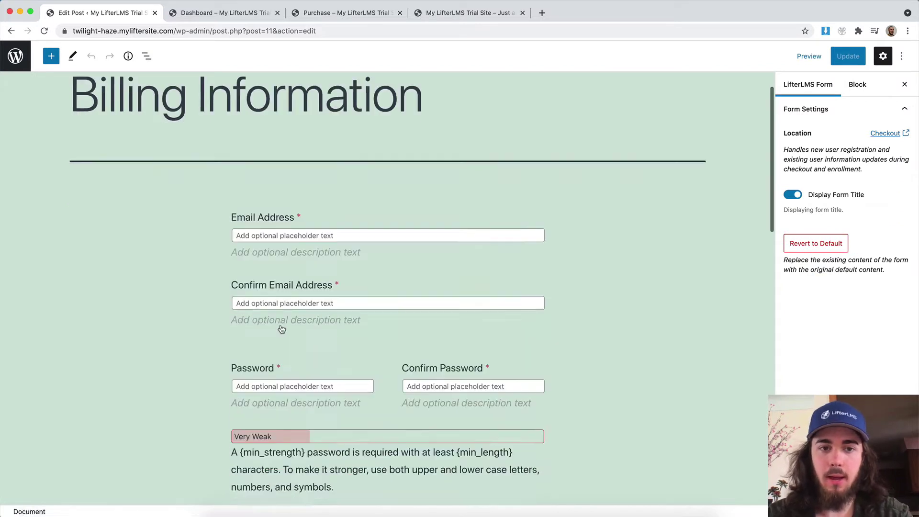
{"action": "scroll", "coordinate": [282, 329], "scroll_direction": "down", "scroll_amount": 5}
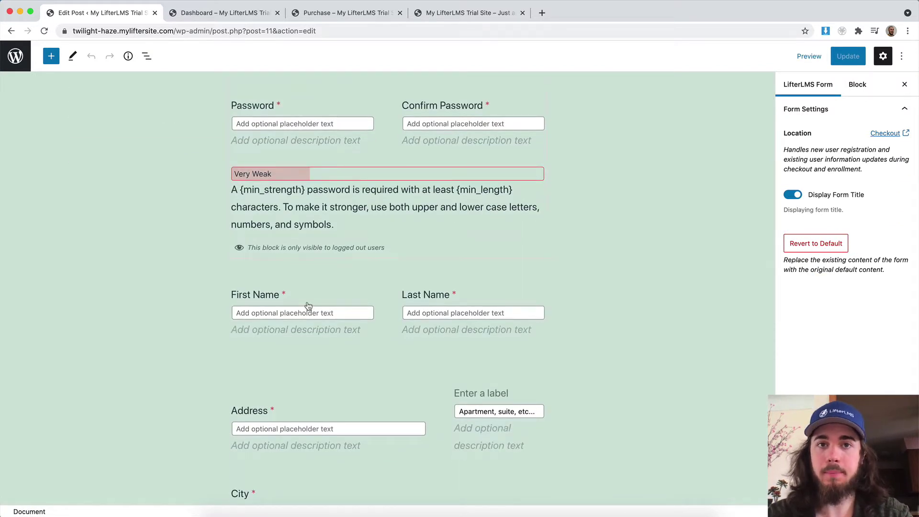
{"action": "scroll", "coordinate": [308, 306], "scroll_direction": "up", "scroll_amount": 6}
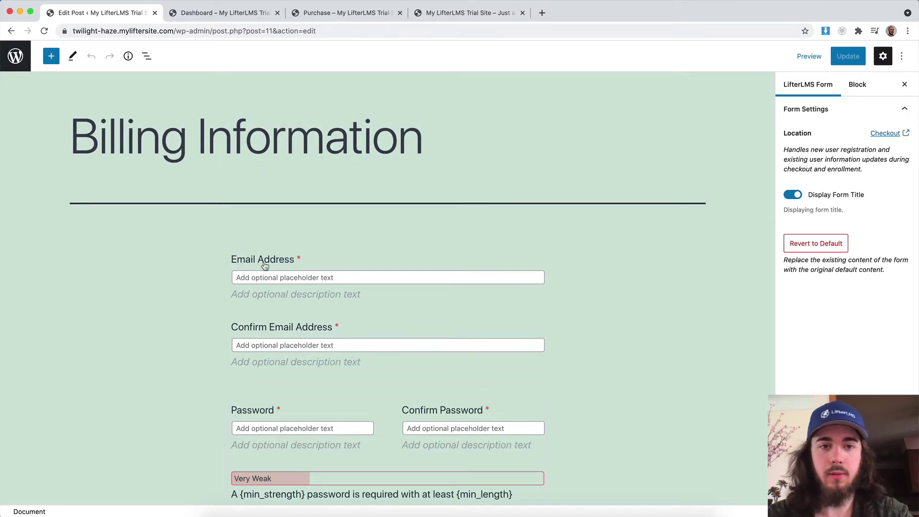
- Delete 'Address' from the Email Address field label so it reads 'Email'
{"action": "left_click_drag", "start_coordinate": [259, 259], "coordinate": [295, 261]}
{"action": "key", "text": "BackSpace"}
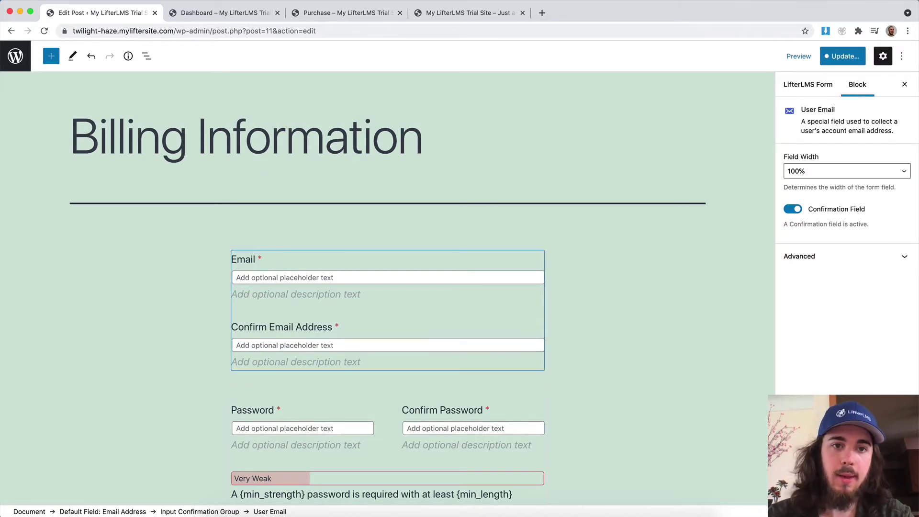
{"action": "scroll", "coordinate": [264, 333], "scroll_direction": "down", "scroll_amount": 3}
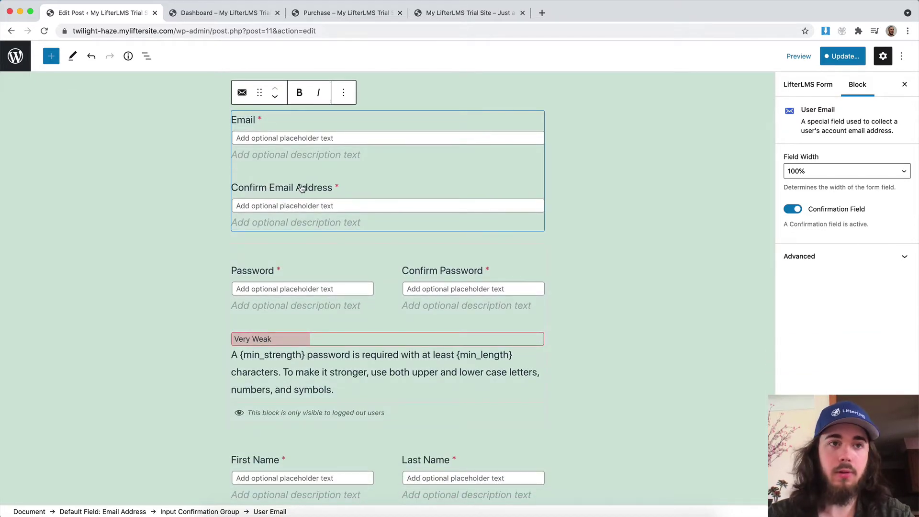
- Add a Paragraph block to the form containing the text 'asdf'
{"action": "left_click", "coordinate": [80, 124]}
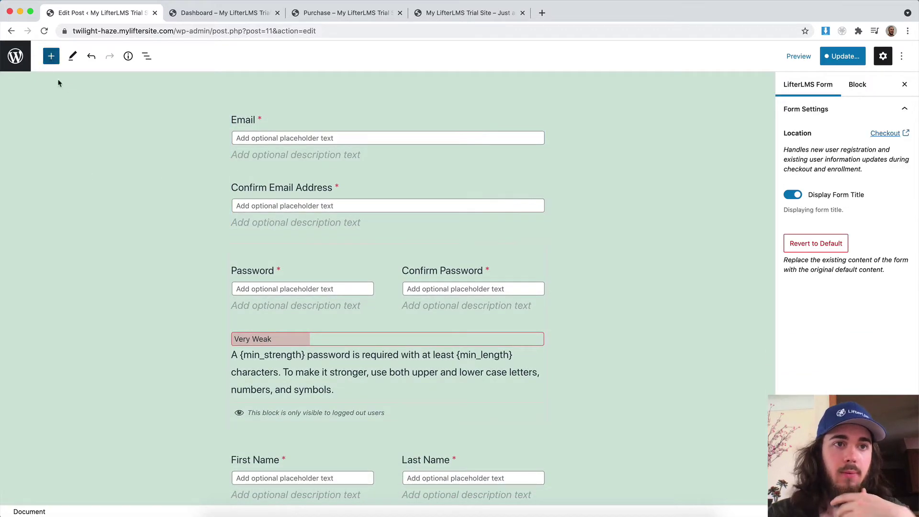
{"action": "left_click", "coordinate": [51, 56]}
{"action": "scroll", "coordinate": [91, 230], "scroll_direction": "down", "scroll_amount": 5}
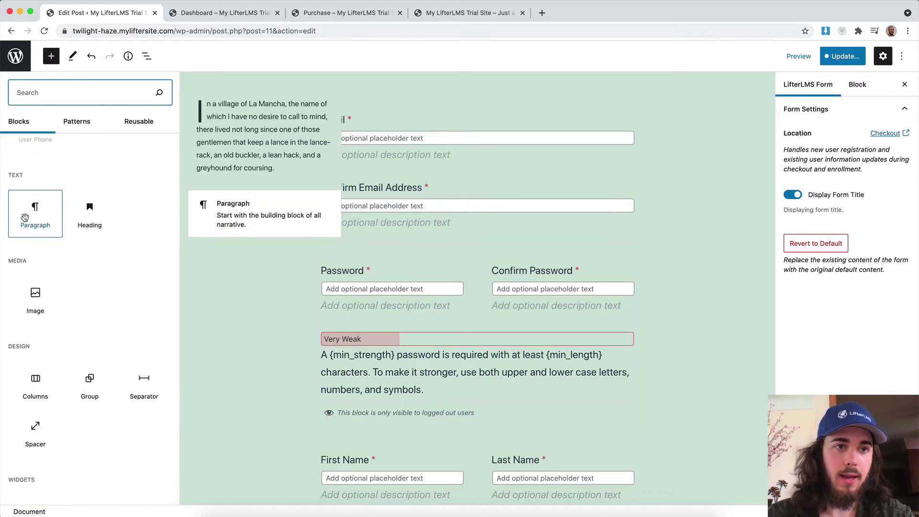
{"action": "left_click", "coordinate": [25, 218]}
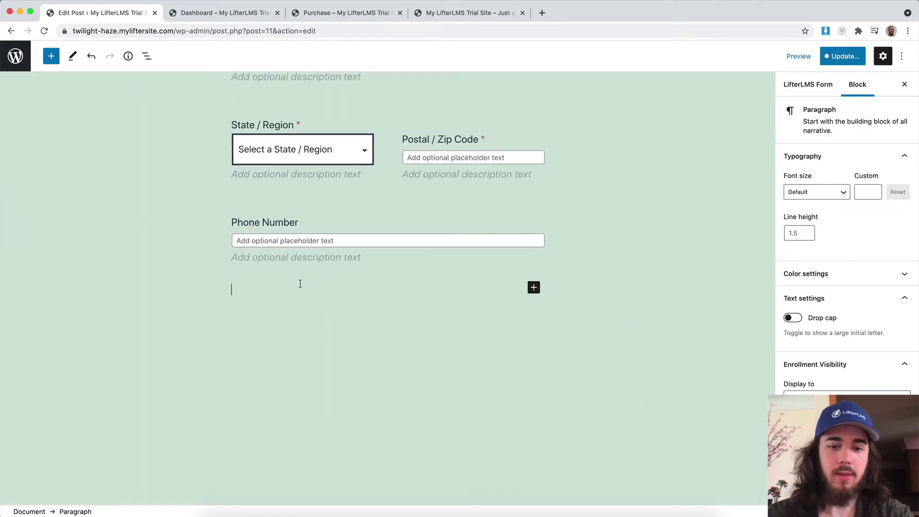
{"action": "type", "text": "asdf"}
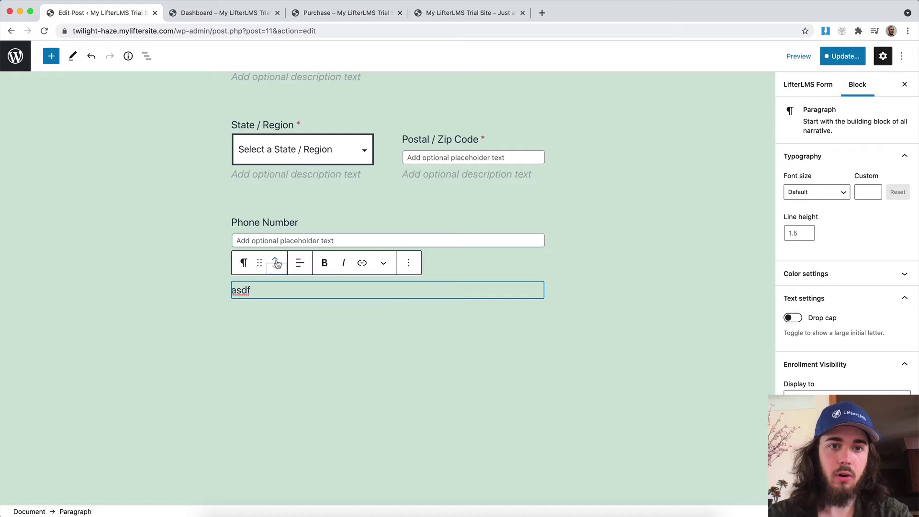
- Move the paragraph up two positions, then leave the editor without saving
{"action": "left_click", "coordinate": [277, 264]}
{"action": "left_click", "coordinate": [277, 263]}
{"action": "left_click", "coordinate": [276, 263]}
{"action": "left_click", "coordinate": [277, 263]}
{"action": "left_click", "coordinate": [276, 264]}
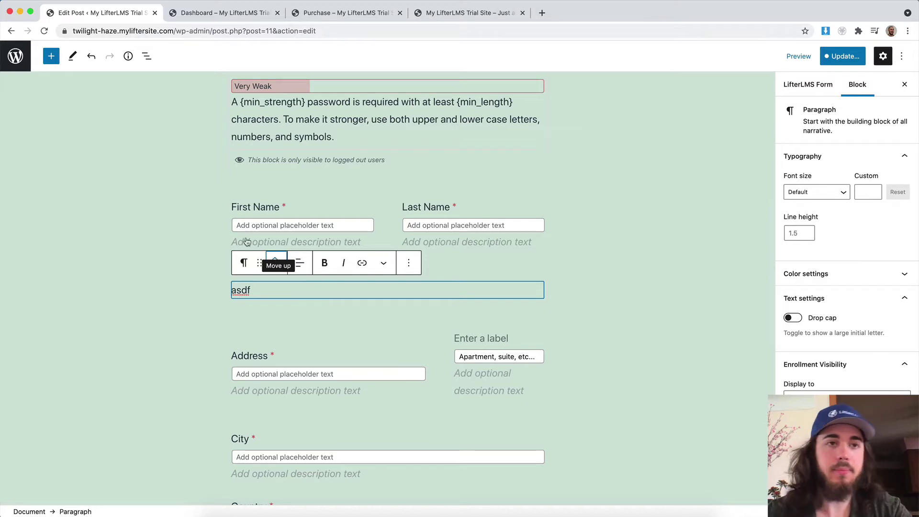
{"action": "left_click", "coordinate": [15, 56]}
{"action": "key", "text": "Return"}
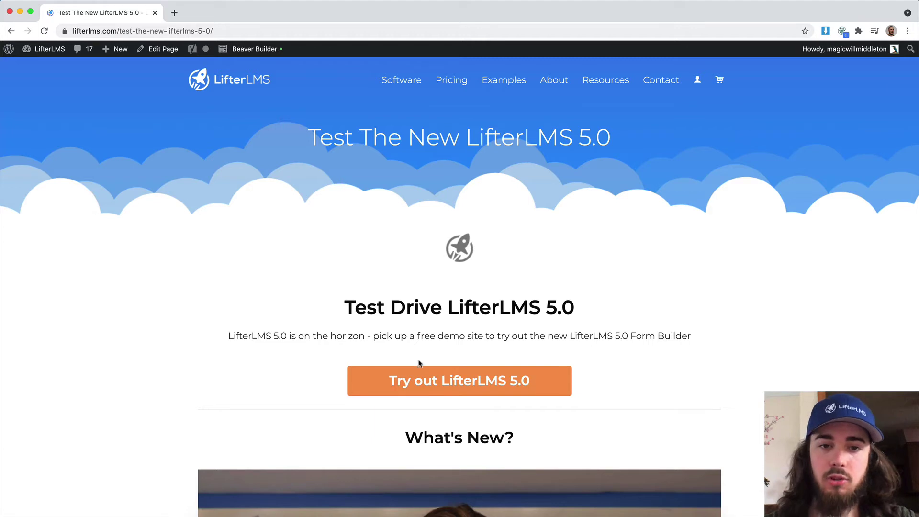
- Request a free LifterLMS 5.0 demo site and place the $0.00 30 Day Demo order
{"action": "left_click", "coordinate": [461, 384]}
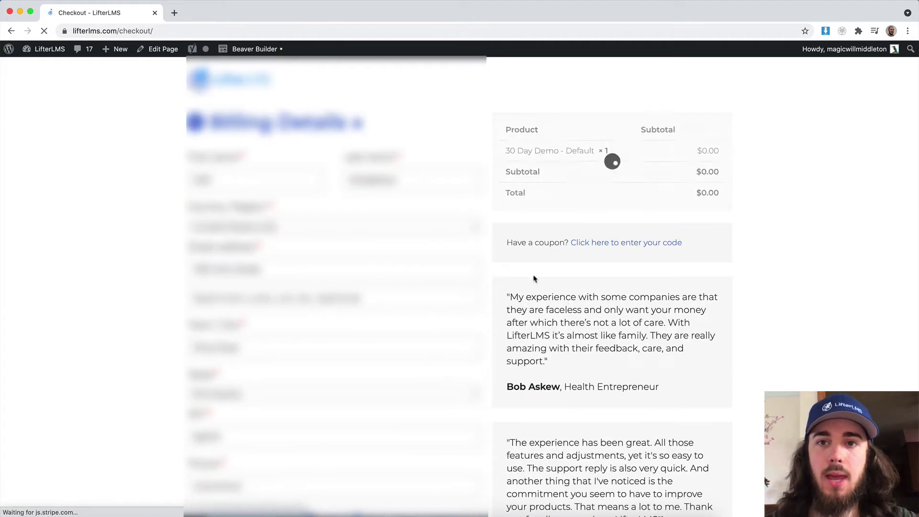
{"action": "scroll", "coordinate": [479, 264], "scroll_direction": "down", "scroll_amount": 3}
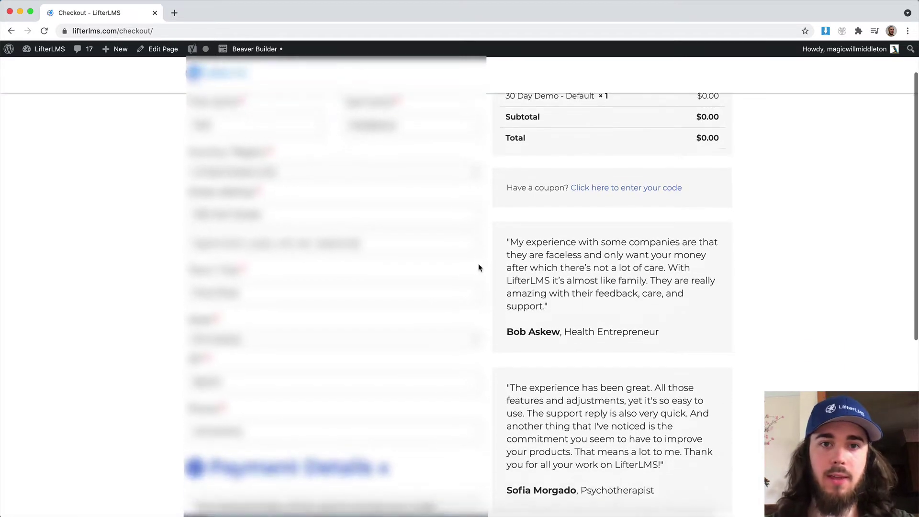
{"action": "scroll", "coordinate": [479, 264], "scroll_direction": "down", "scroll_amount": 5}
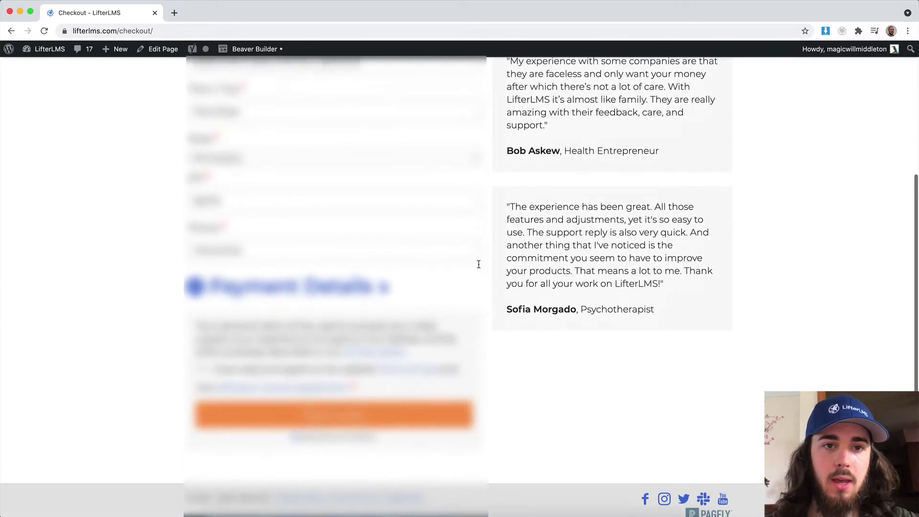
{"action": "left_click", "coordinate": [230, 391]}
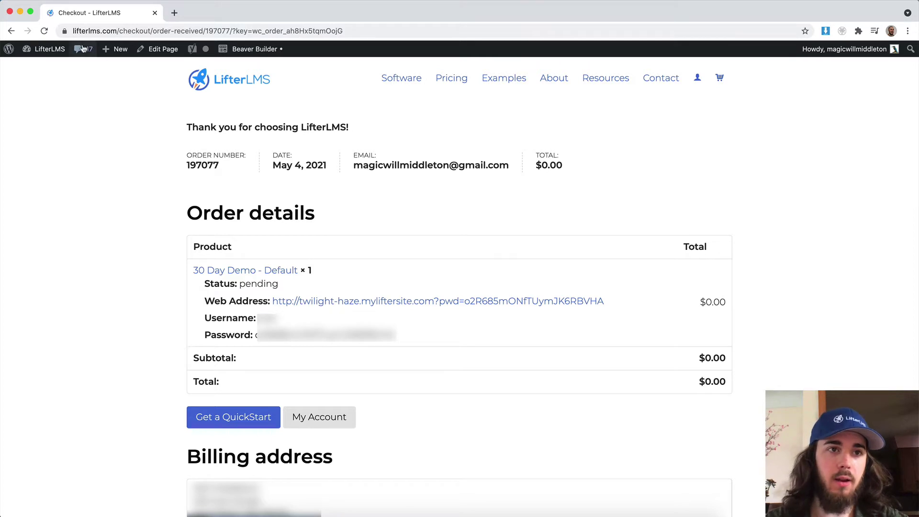
- Reload the order page until its status is active, then open the demo site's web address
{"action": "left_click", "coordinate": [44, 31]}
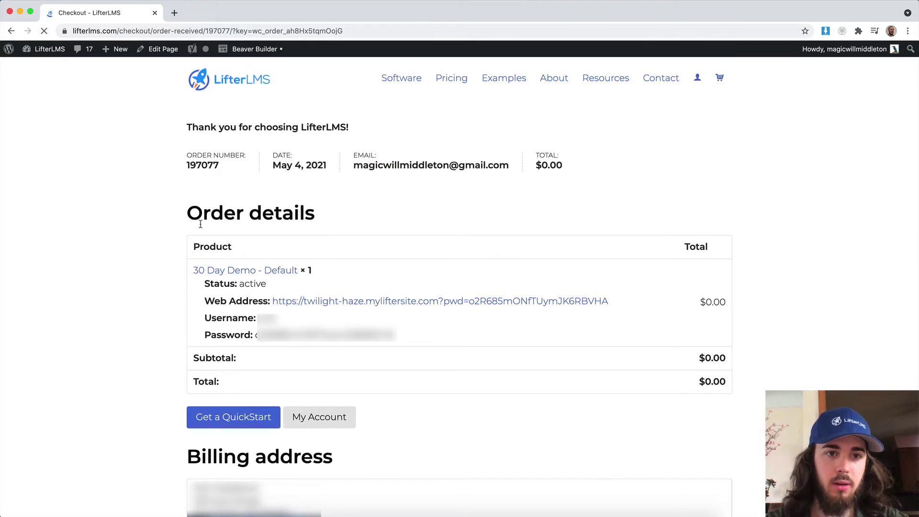
{"action": "left_click_drag", "start_coordinate": [239, 285], "coordinate": [282, 286]}
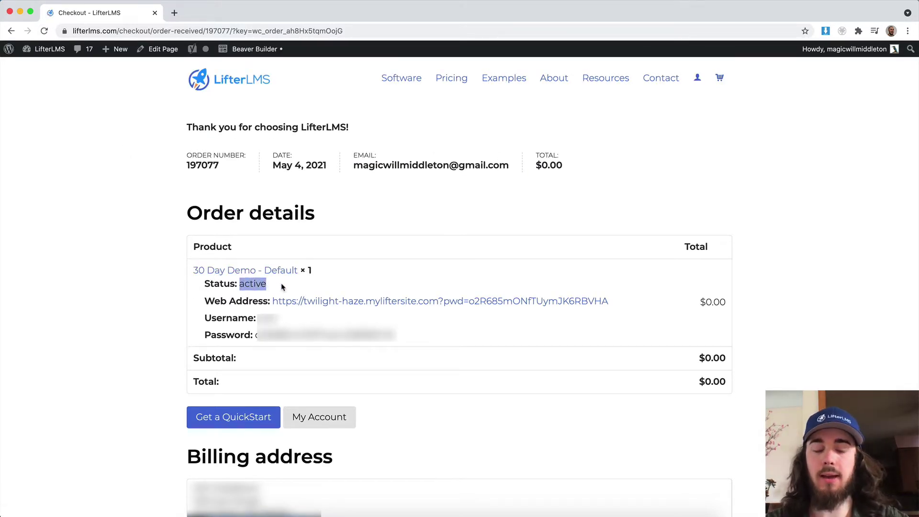
{"action": "left_click", "coordinate": [318, 306]}
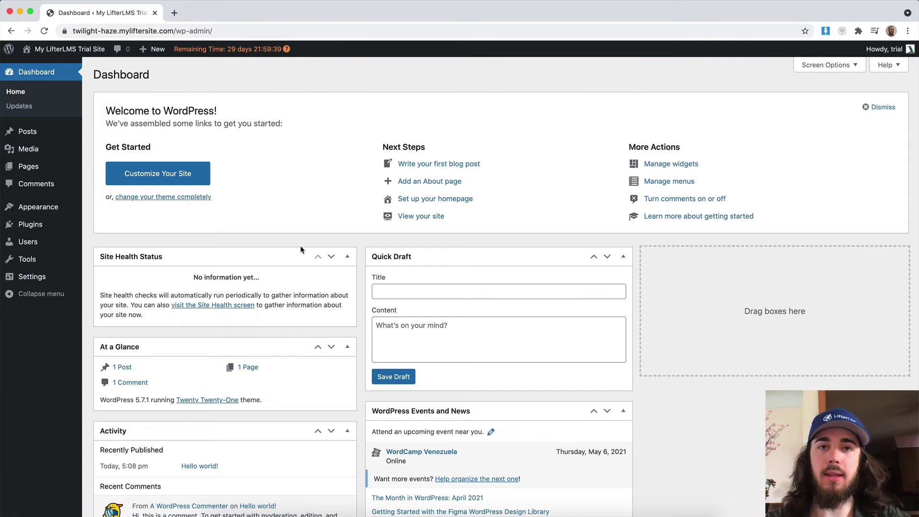
- Open the demo site's front page in a new tab, view it, then return to the dashboard
{"action": "right_click", "coordinate": [85, 43]}
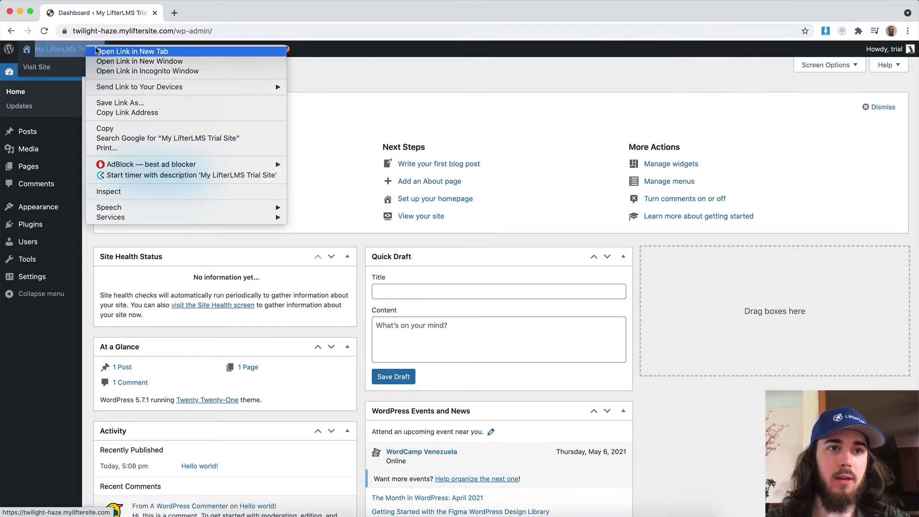
{"action": "left_click", "coordinate": [115, 47]}
{"action": "left_click", "coordinate": [175, 17]}
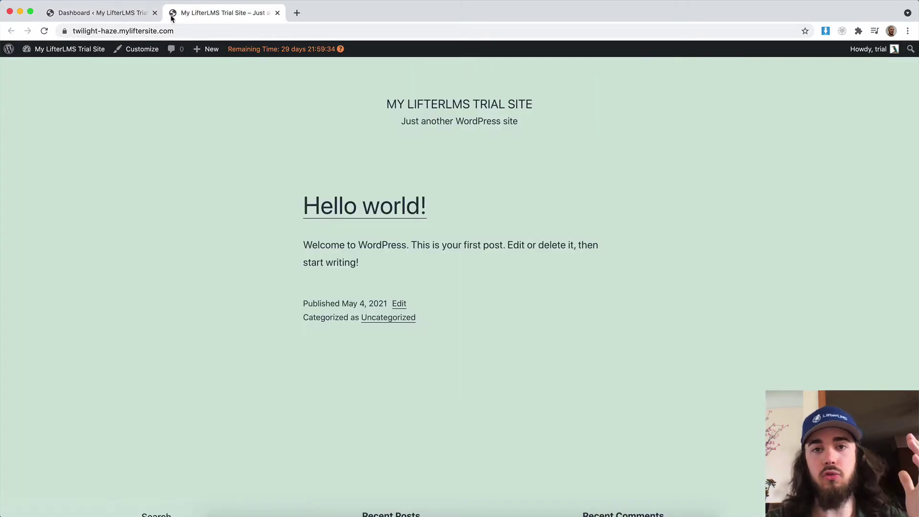
{"action": "left_click", "coordinate": [134, 13]}
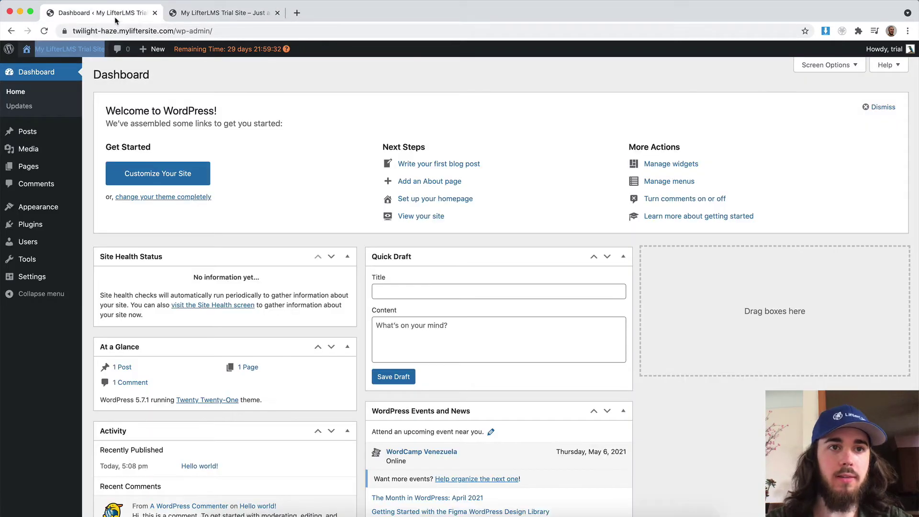
- Activate the LifterLMS 5.0.0-alpha.4 plugin on the Plugins page
{"action": "left_click", "coordinate": [29, 229]}
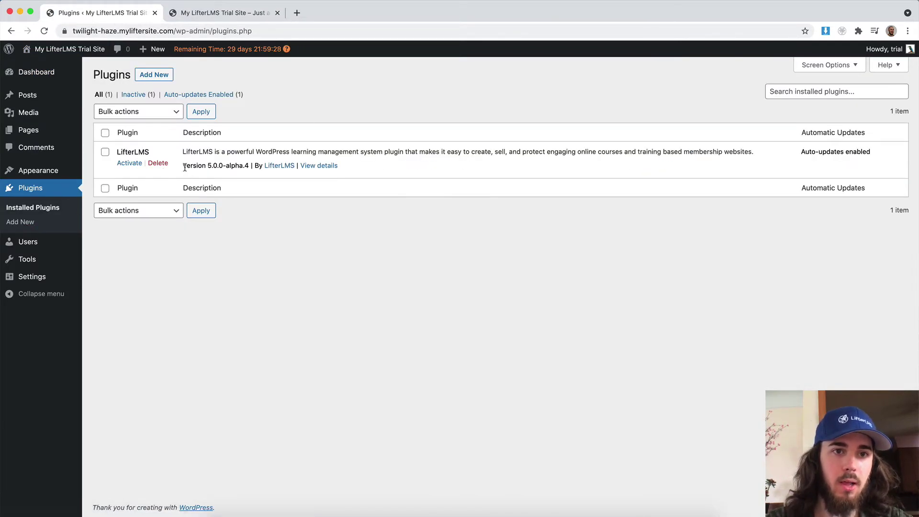
{"action": "left_click_drag", "start_coordinate": [185, 166], "coordinate": [245, 167]}
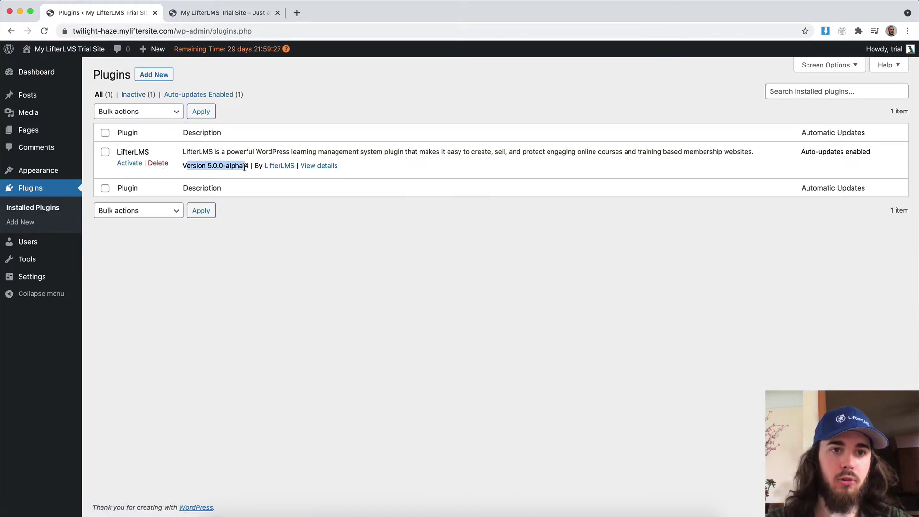
{"action": "left_click", "coordinate": [123, 165]}
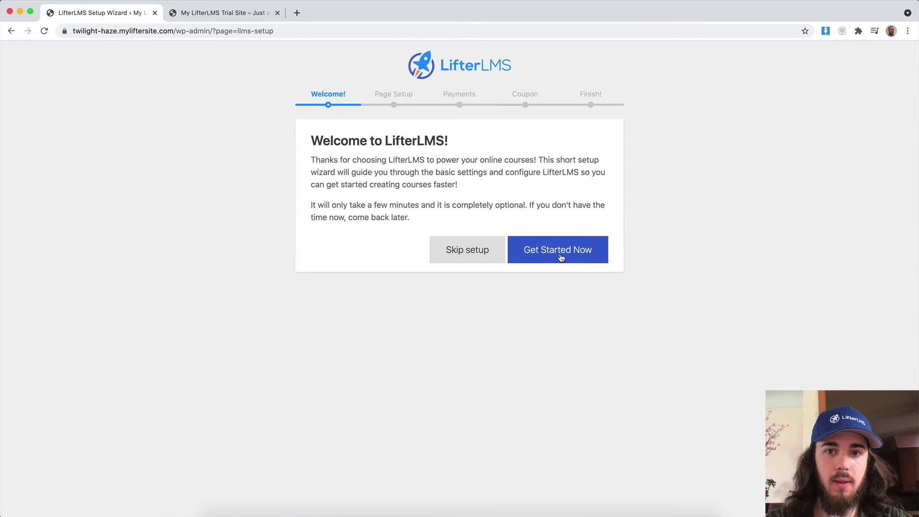
- Run the setup wizard through pages, payments and coupons, declining usage tracking
{"action": "left_click", "coordinate": [569, 257]}
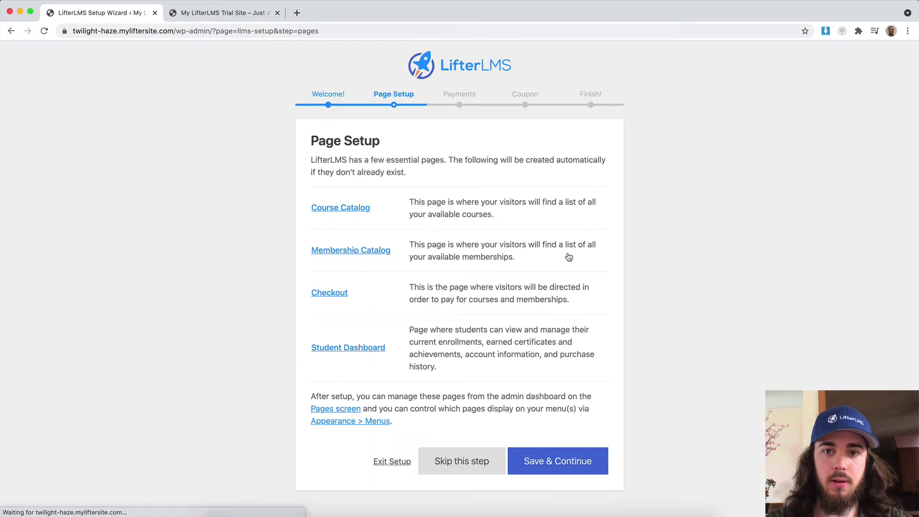
{"action": "left_click", "coordinate": [527, 468]}
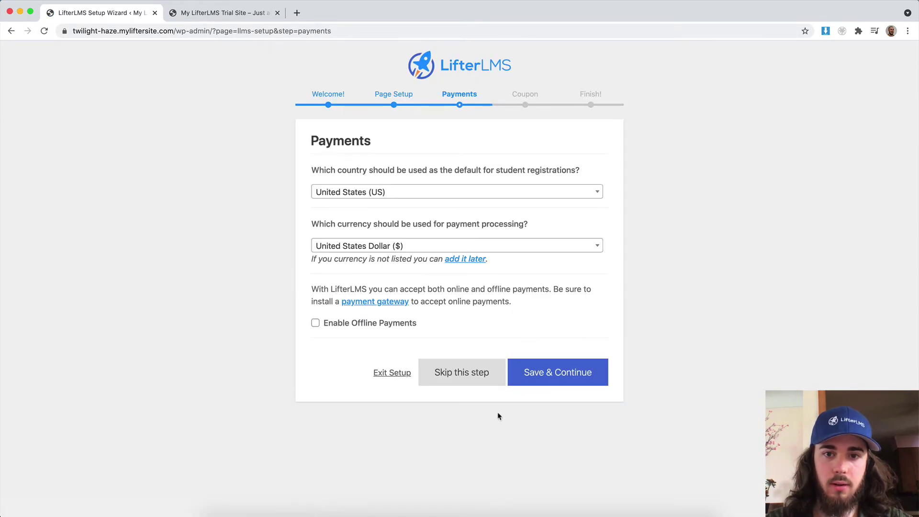
{"action": "left_click", "coordinate": [539, 374]}
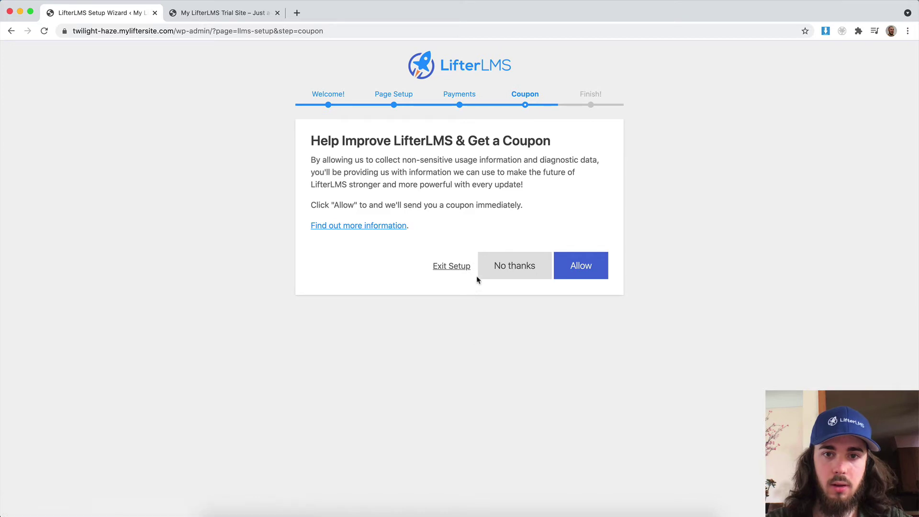
{"action": "left_click", "coordinate": [499, 269]}
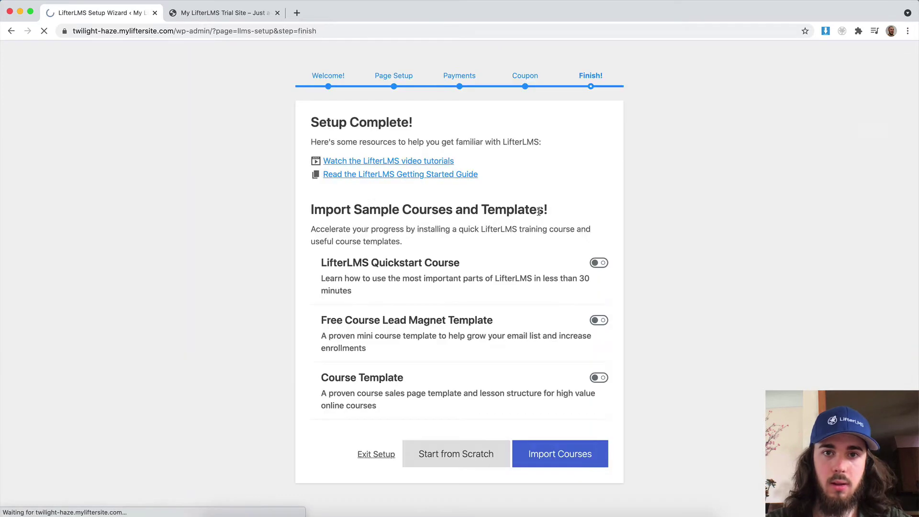
- Import the Quickstart Course, Free Course Lead Magnet Template and Course Template samples
{"action": "left_click", "coordinate": [599, 281]}
{"action": "left_click", "coordinate": [599, 338]}
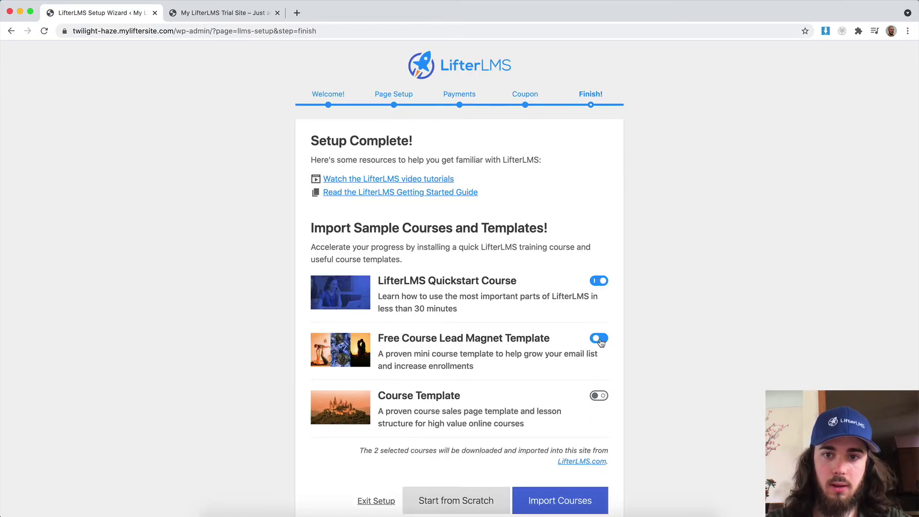
{"action": "left_click", "coordinate": [599, 395]}
{"action": "left_click", "coordinate": [575, 498]}
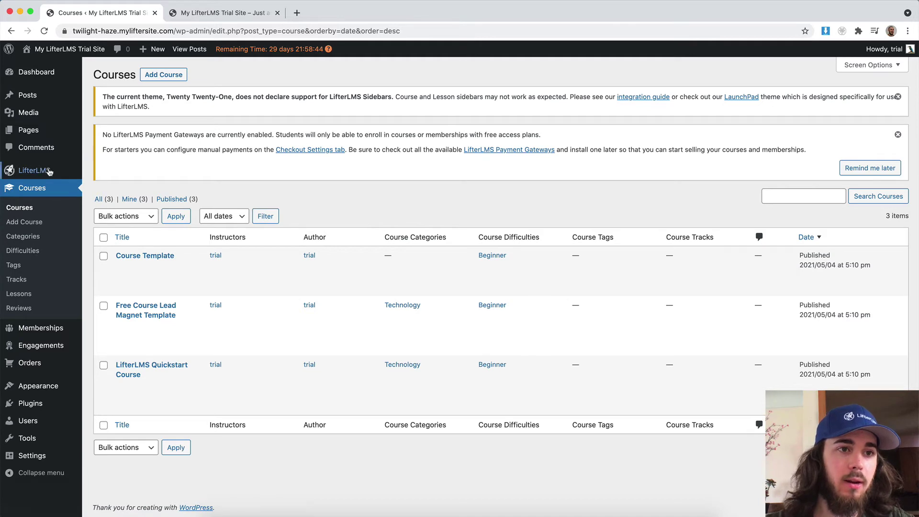
- Browse LifterLMS Forms and the Accounts settings, then return to the Forms list
{"action": "mouse_move", "coordinate": [38, 171]}
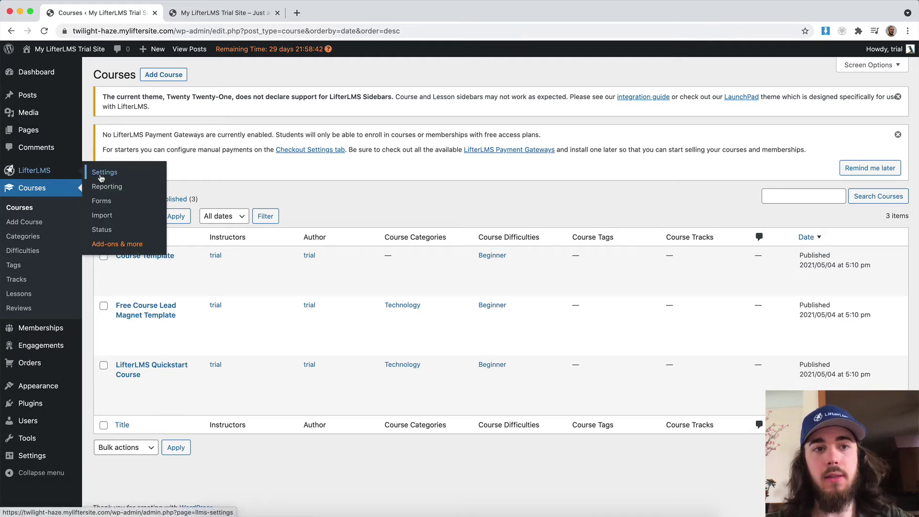
{"action": "left_click", "coordinate": [105, 207]}
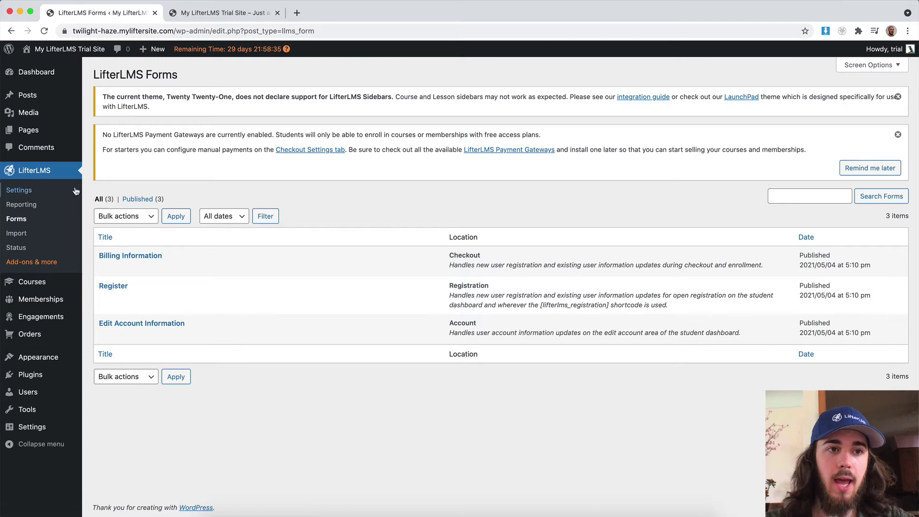
{"action": "left_click", "coordinate": [41, 193]}
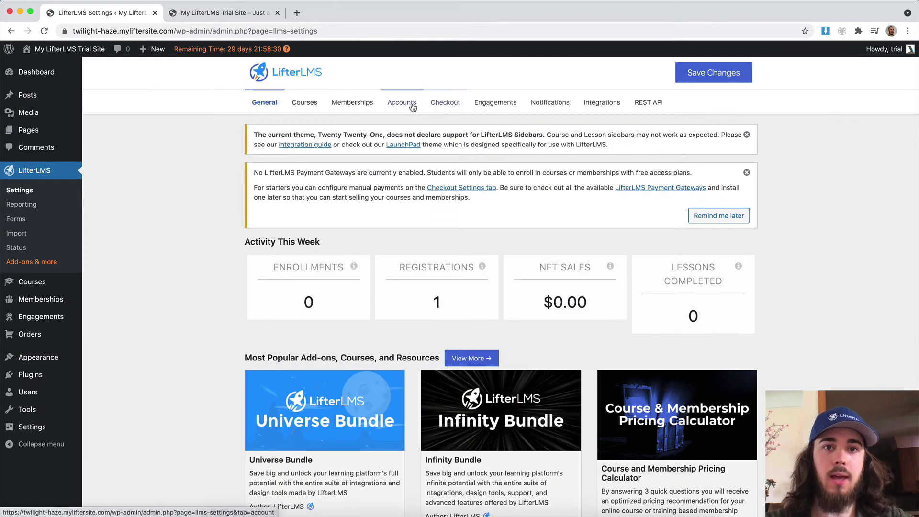
{"action": "left_click", "coordinate": [412, 107]}
{"action": "scroll", "coordinate": [373, 231], "scroll_direction": "down", "scroll_amount": 10}
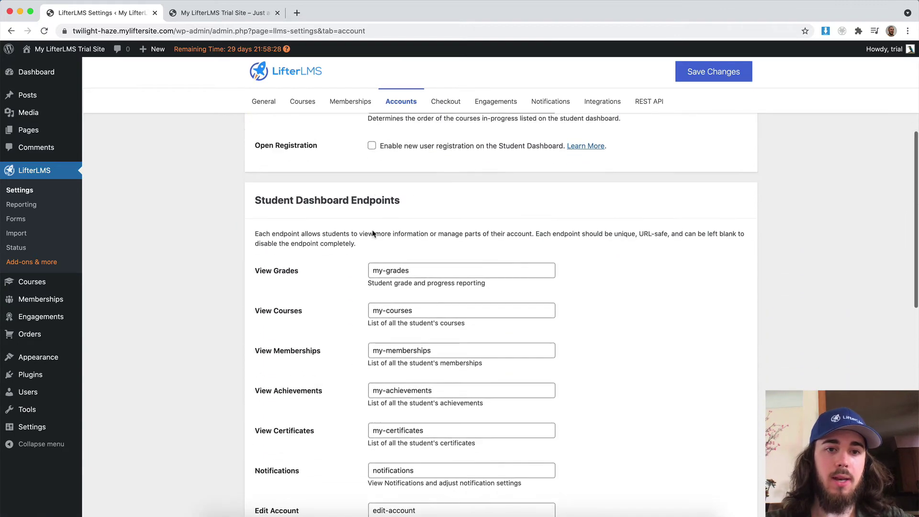
{"action": "scroll", "coordinate": [373, 231], "scroll_direction": "down", "scroll_amount": 10}
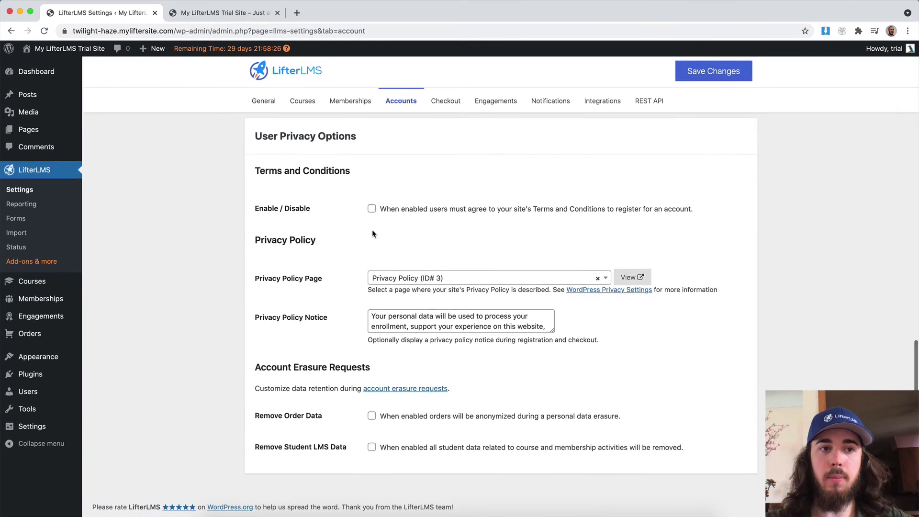
{"action": "left_click", "coordinate": [37, 219]}
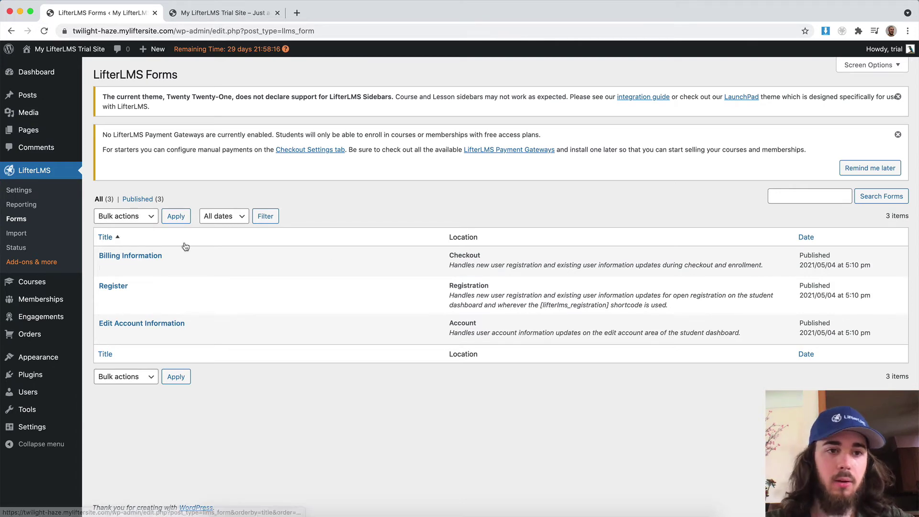
- Open the Billing Information form, dismiss the welcome guide, and inspect the email and address fields
{"action": "left_click", "coordinate": [105, 268]}
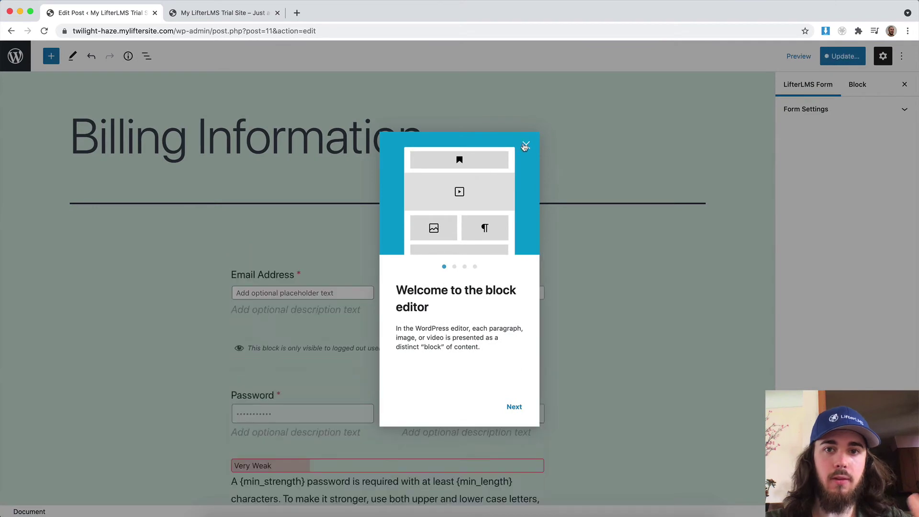
{"action": "left_click", "coordinate": [526, 145]}
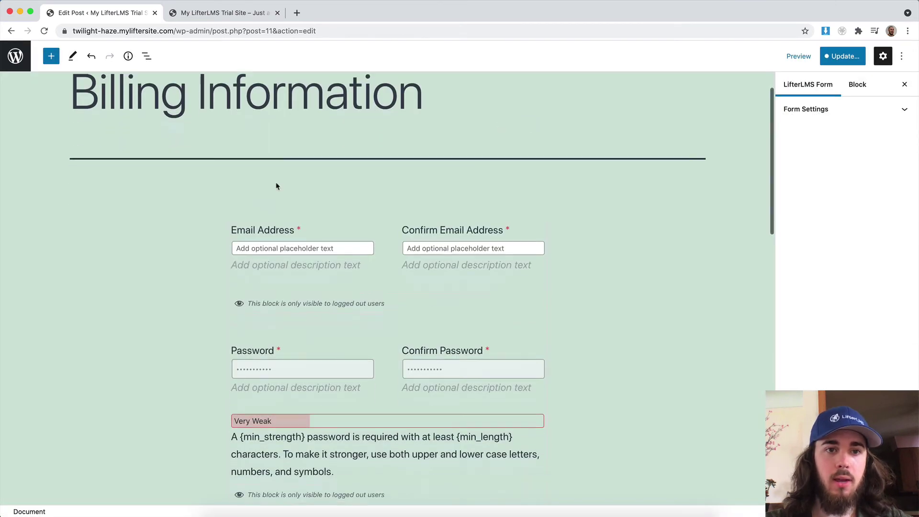
{"action": "scroll", "coordinate": [276, 187], "scroll_direction": "down", "scroll_amount": 3}
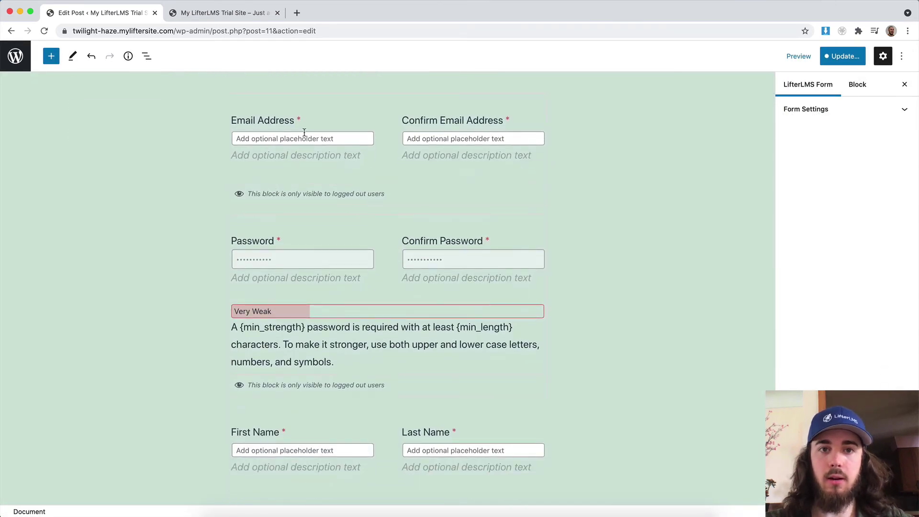
{"action": "left_click", "coordinate": [346, 132]}
{"action": "left_click", "coordinate": [458, 133]}
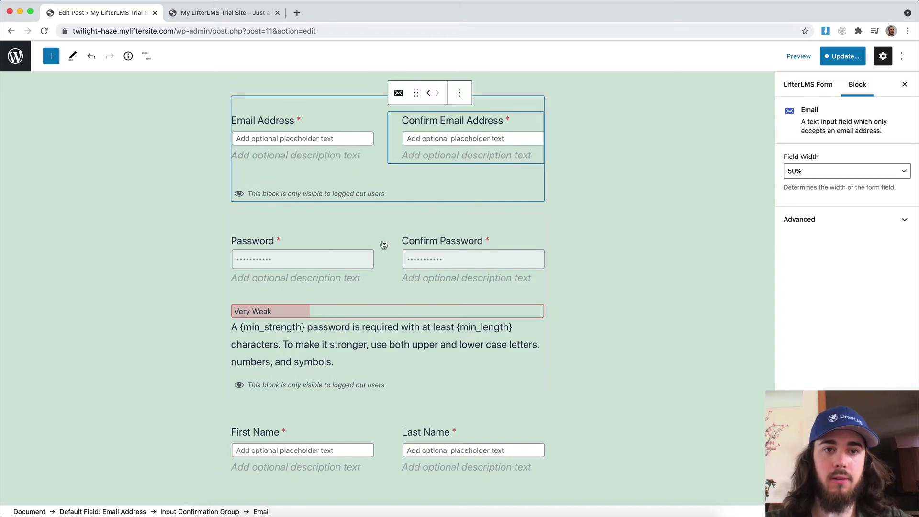
{"action": "scroll", "coordinate": [272, 262], "scroll_direction": "down", "scroll_amount": 7}
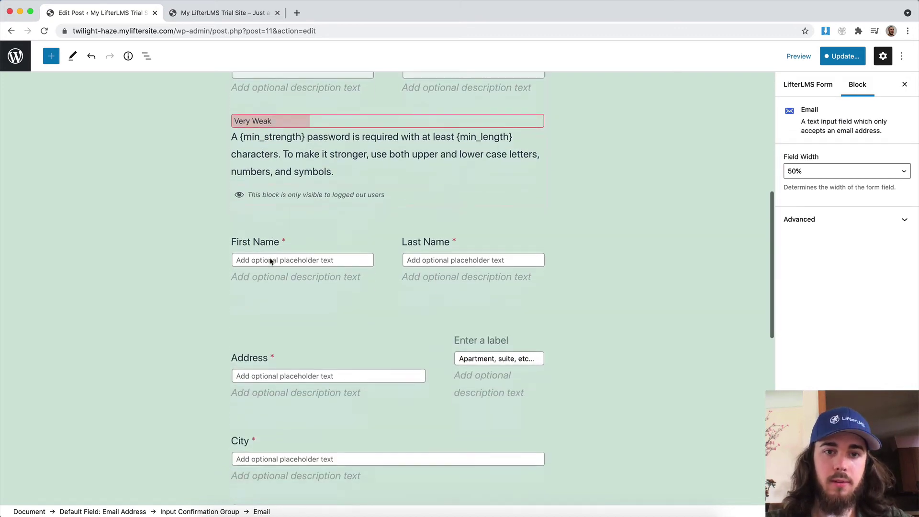
{"action": "scroll", "coordinate": [270, 261], "scroll_direction": "down", "scroll_amount": 2}
{"action": "left_click", "coordinate": [289, 210]}
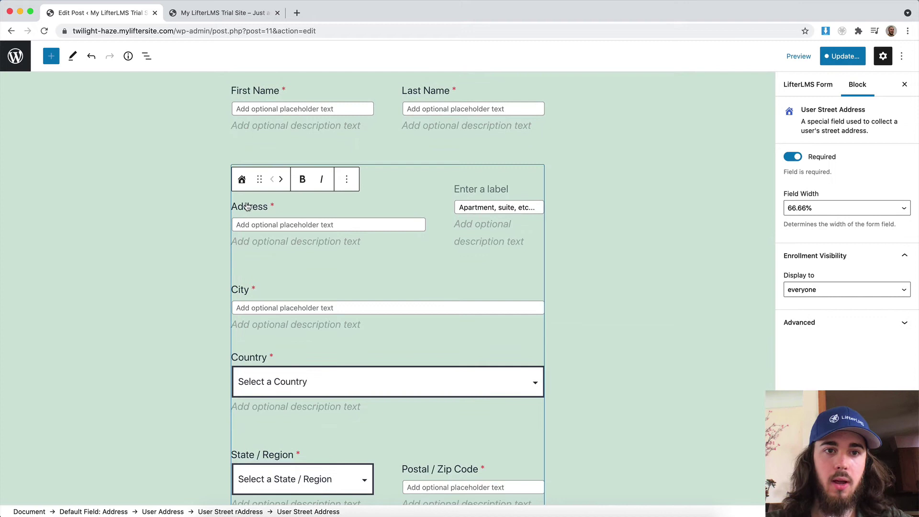
{"action": "double_click", "coordinate": [266, 209]}
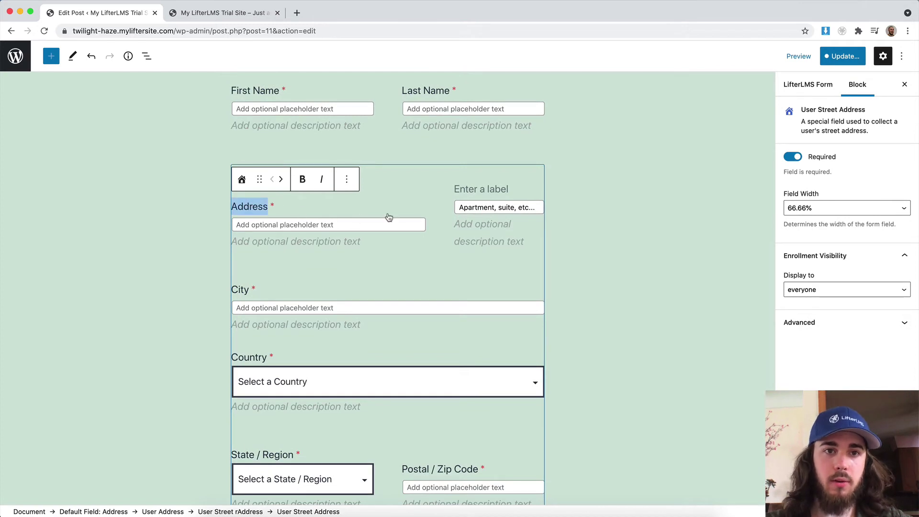
- Rename the City field label to 'Province'
{"action": "left_click", "coordinate": [247, 287]}
{"action": "double_click", "coordinate": [242, 289]}
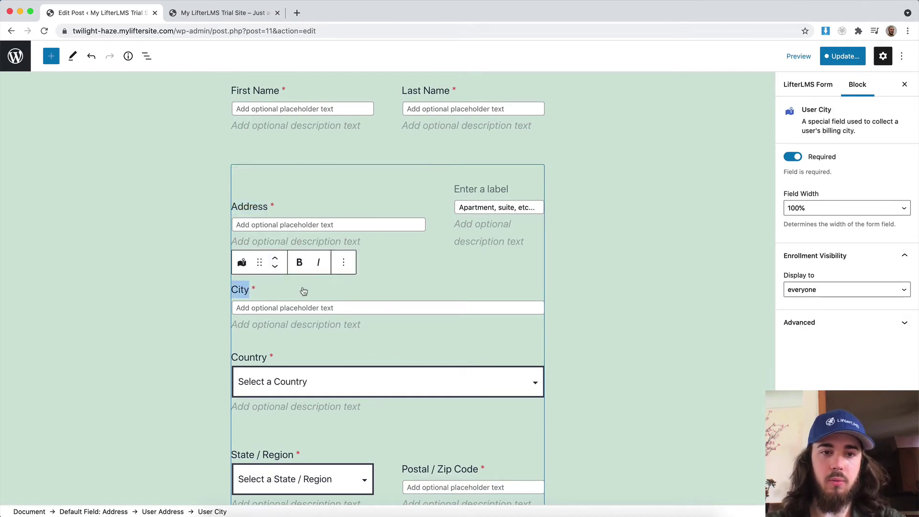
{"action": "type", "text": "Province"}
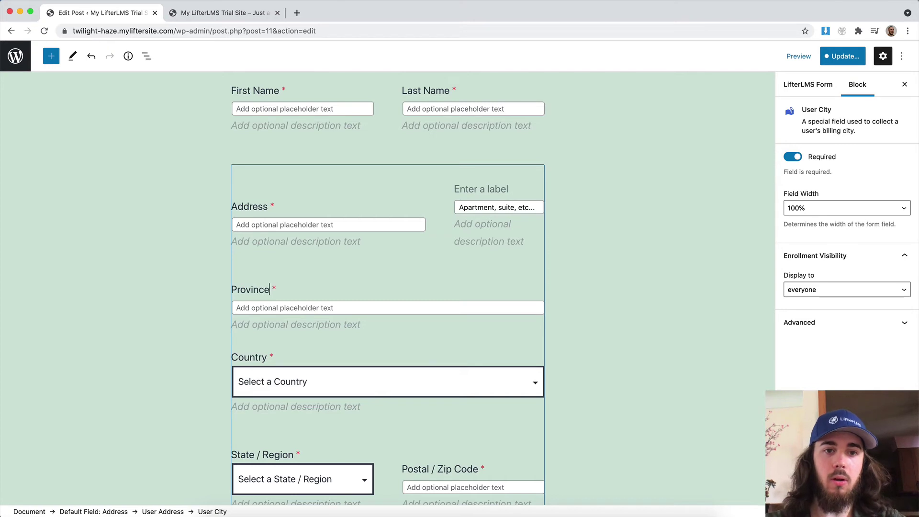
{"action": "left_click", "coordinate": [200, 287]}
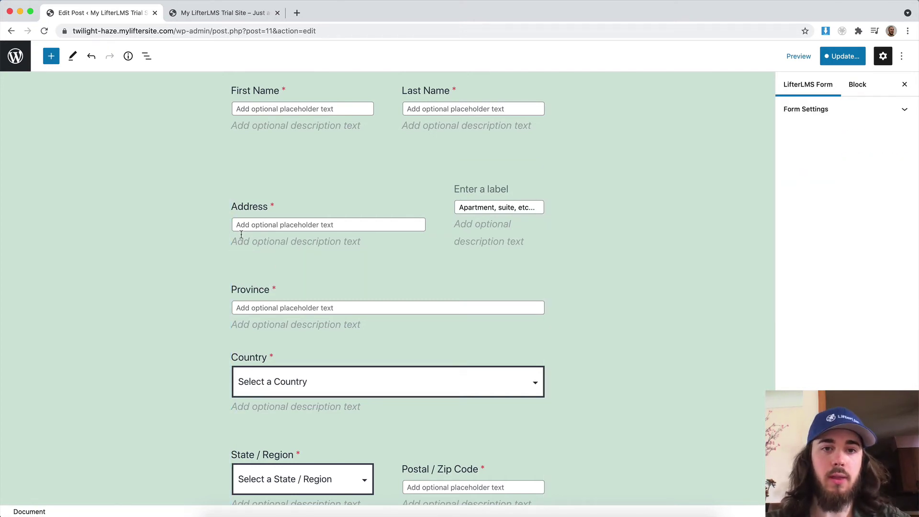
{"action": "scroll", "coordinate": [241, 234], "scroll_direction": "up", "scroll_amount": 3}
- Toggle the name fields and block inserter, then exit the form editor, confirming Leave
{"action": "left_click", "coordinate": [263, 201]}
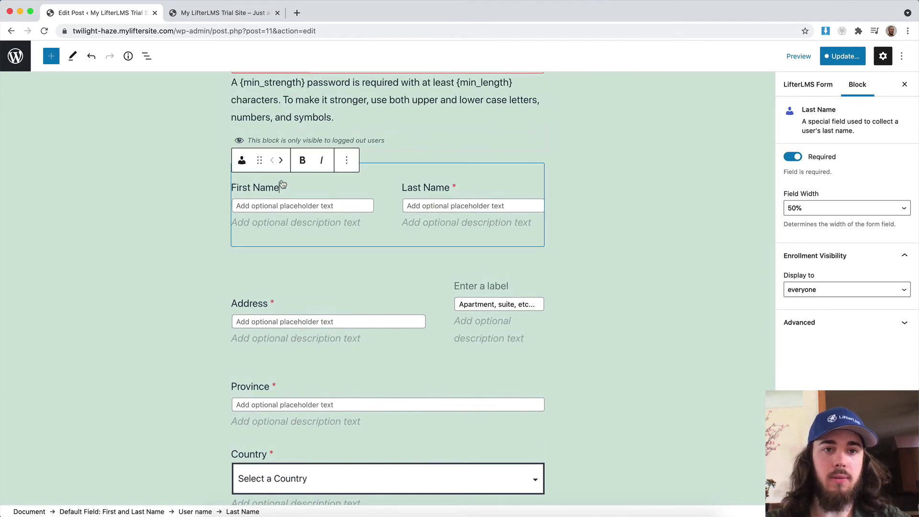
{"action": "left_click", "coordinate": [206, 182]}
{"action": "left_click", "coordinate": [51, 56]}
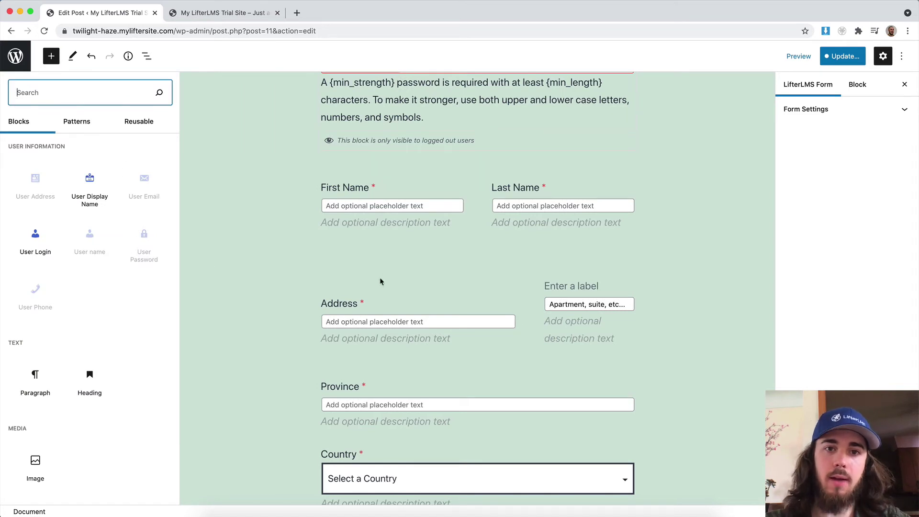
{"action": "left_click", "coordinate": [217, 200]}
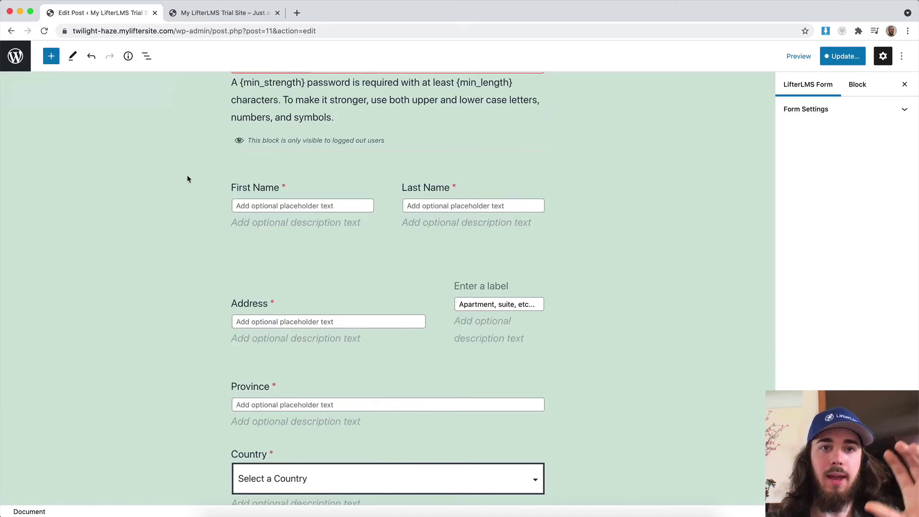
{"action": "left_click", "coordinate": [16, 57]}
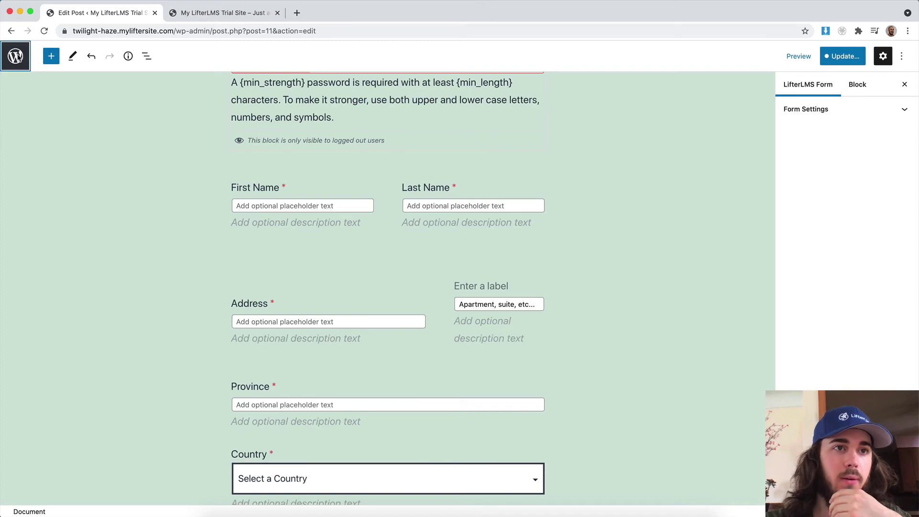
{"action": "left_click", "coordinate": [530, 176]}
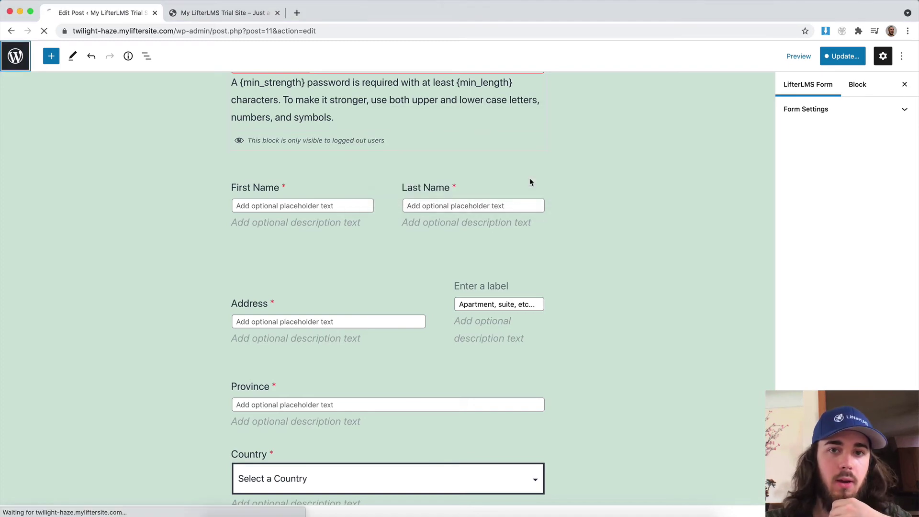
- Open the LifterLMS Quickstart Course for editing from the Courses list
{"action": "left_click", "coordinate": [30, 282]}
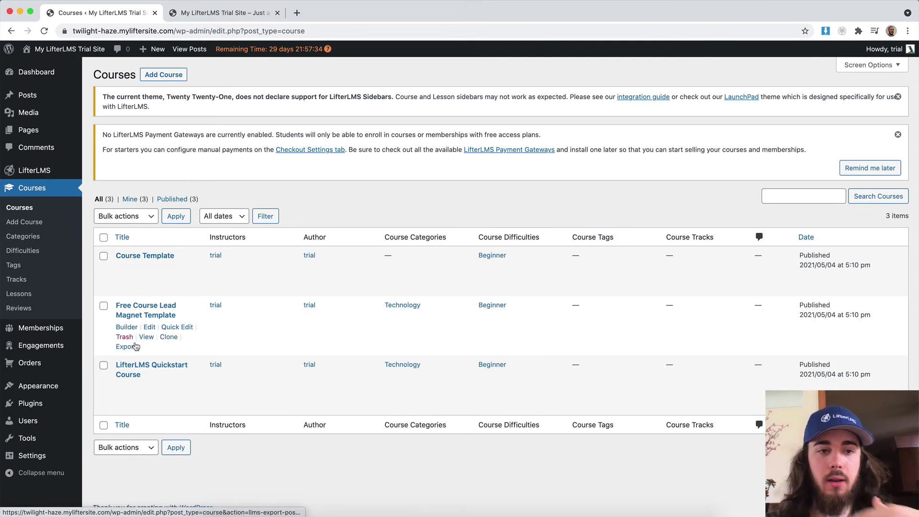
{"action": "left_click", "coordinate": [126, 366]}
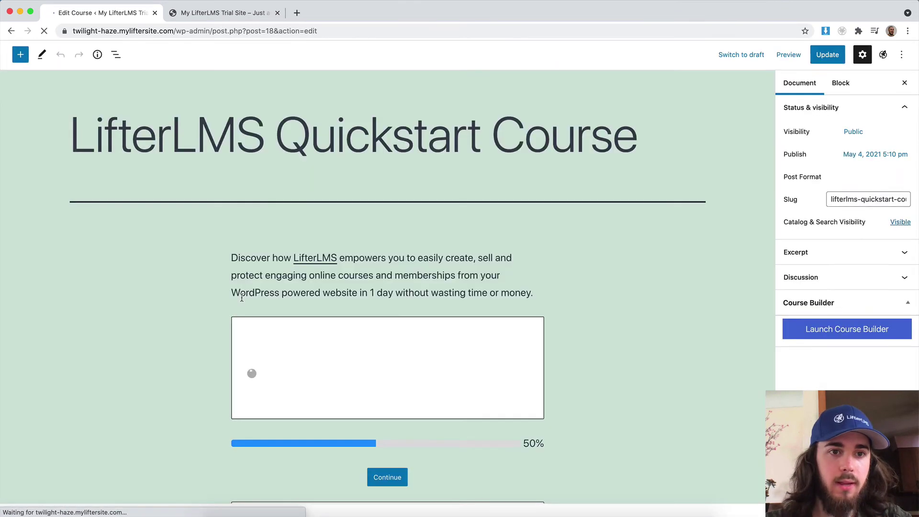
{"action": "scroll", "coordinate": [242, 301], "scroll_direction": "down", "scroll_amount": 15}
{"action": "scroll", "coordinate": [242, 300], "scroll_direction": "down", "scroll_amount": 15}
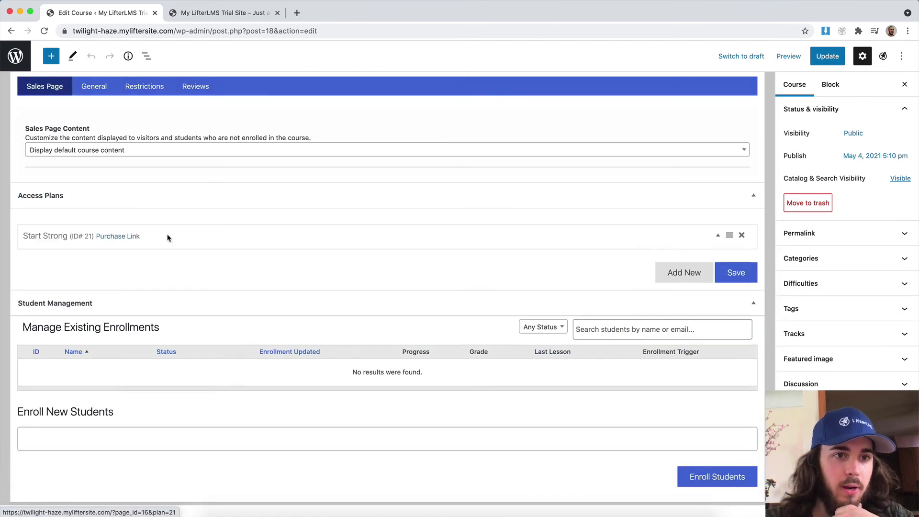
- Expand the Start Strong access plan and copy its purchase link address
{"action": "left_click", "coordinate": [82, 234]}
{"action": "right_click", "coordinate": [116, 234]}
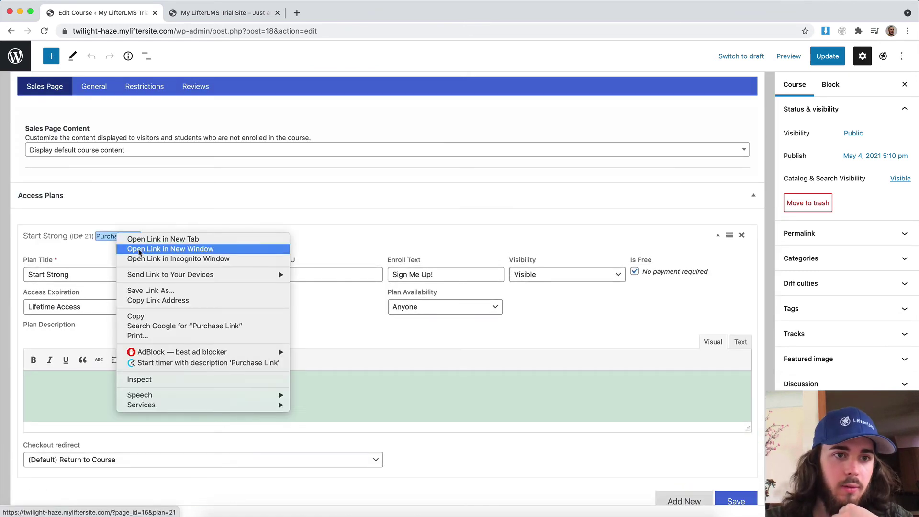
{"action": "left_click", "coordinate": [145, 304]}
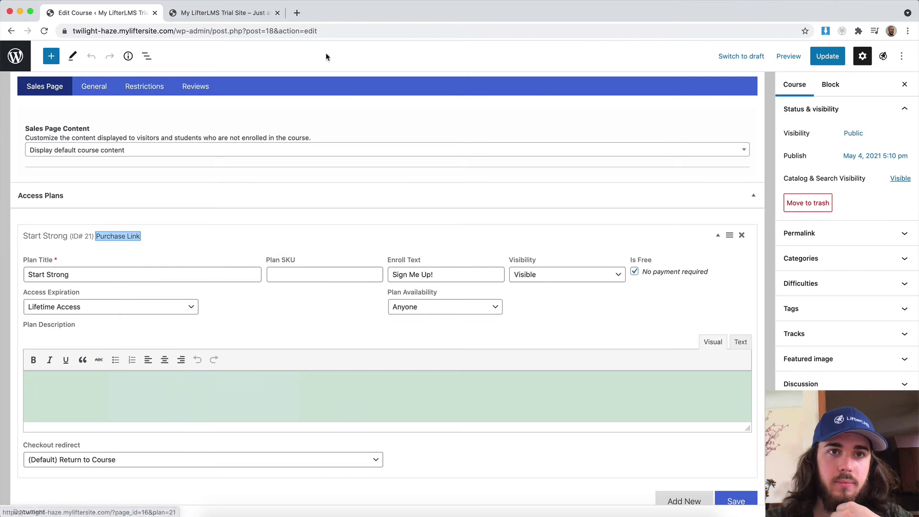
- Load the purchase link in a new tab, review its checkout, then return to the course editor
{"action": "left_click", "coordinate": [297, 13]}
{"action": "key", "text": "super+v"}
{"action": "key", "text": "Return"}
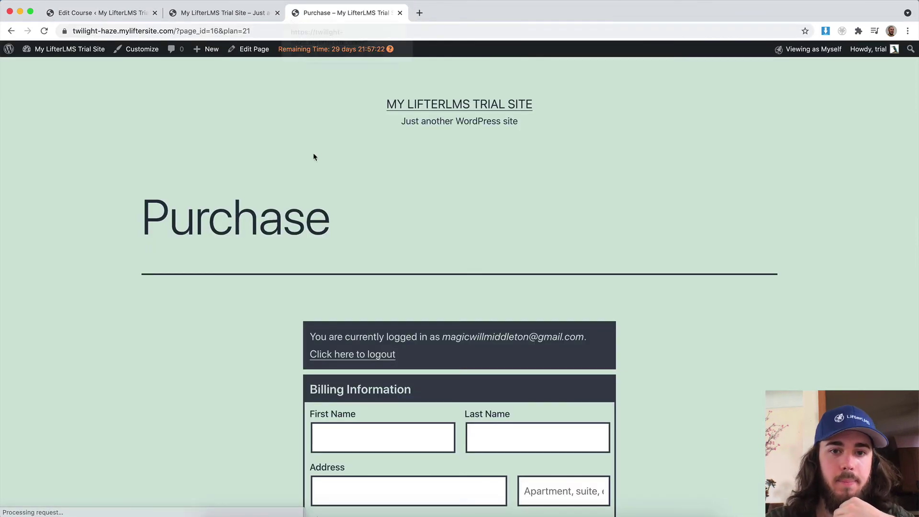
{"action": "scroll", "coordinate": [314, 153], "scroll_direction": "down", "scroll_amount": 5}
{"action": "scroll", "coordinate": [313, 154], "scroll_direction": "down", "scroll_amount": 3}
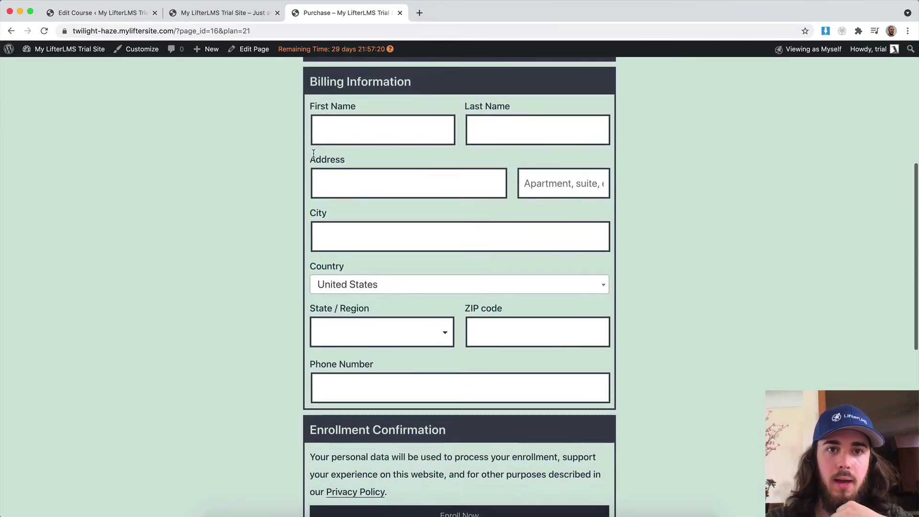
{"action": "left_click", "coordinate": [87, 14]}
- Open the Billing Information form for editing via LifterLMS > Forms
{"action": "left_click", "coordinate": [15, 56]}
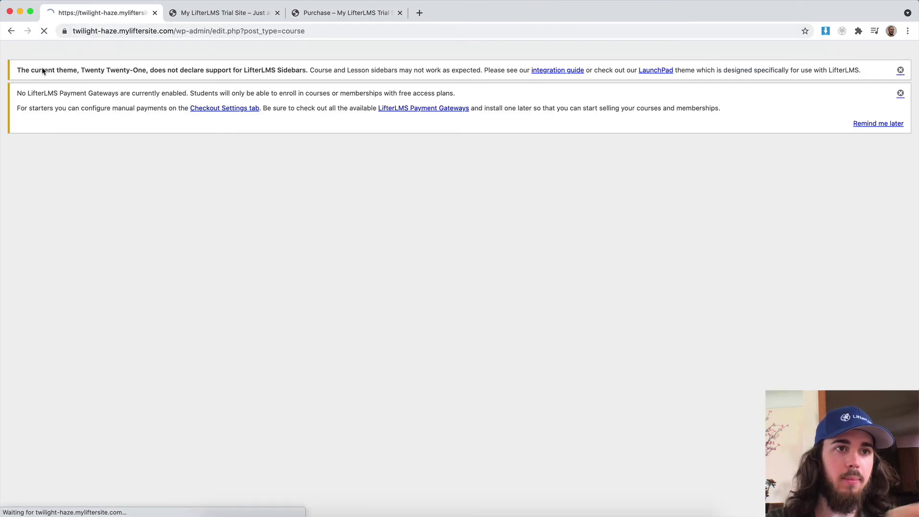
{"action": "mouse_move", "coordinate": [62, 177]}
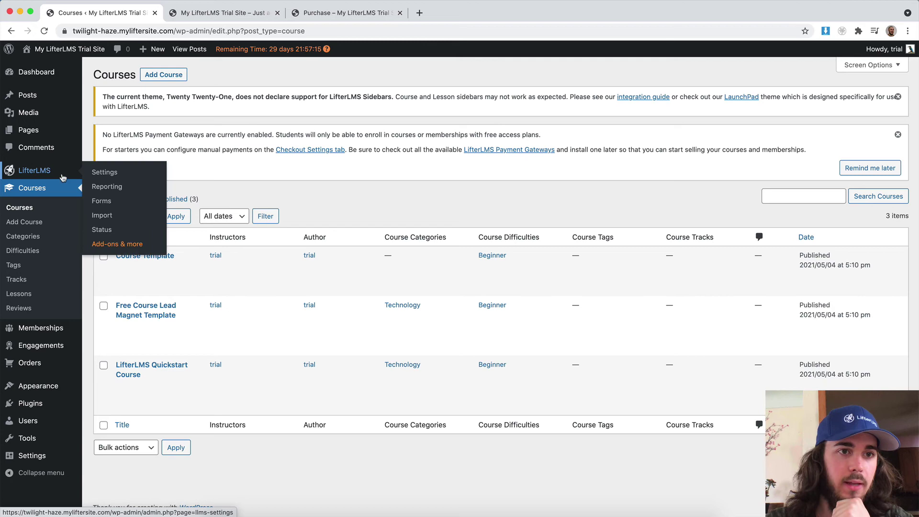
{"action": "left_click", "coordinate": [101, 201]}
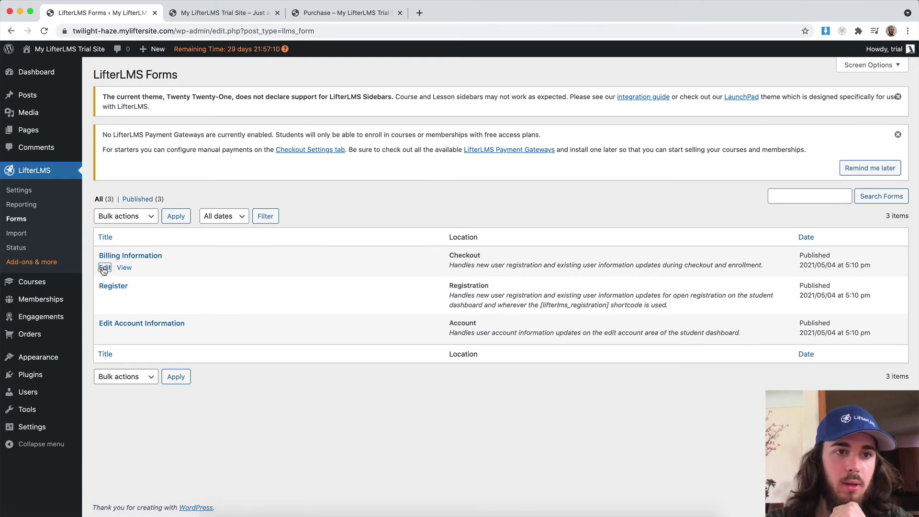
{"action": "left_click", "coordinate": [104, 268]}
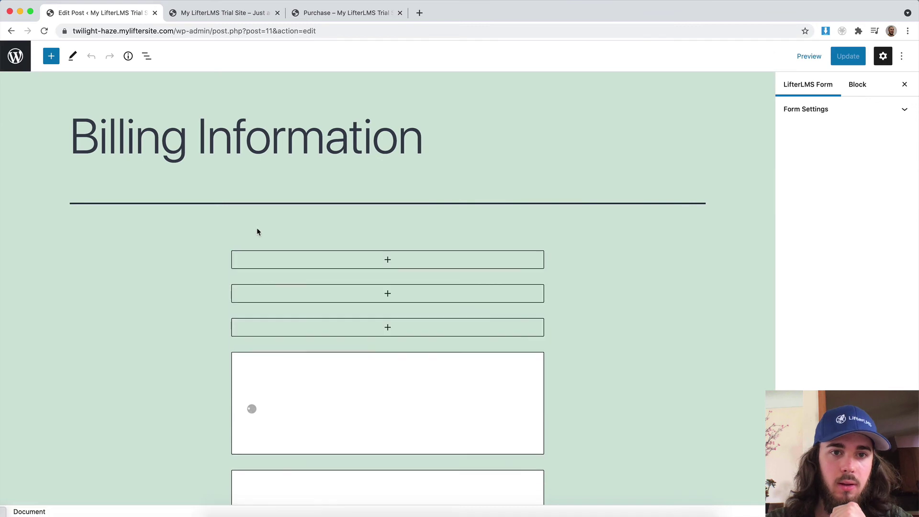
{"action": "scroll", "coordinate": [256, 229], "scroll_direction": "down", "scroll_amount": 2}
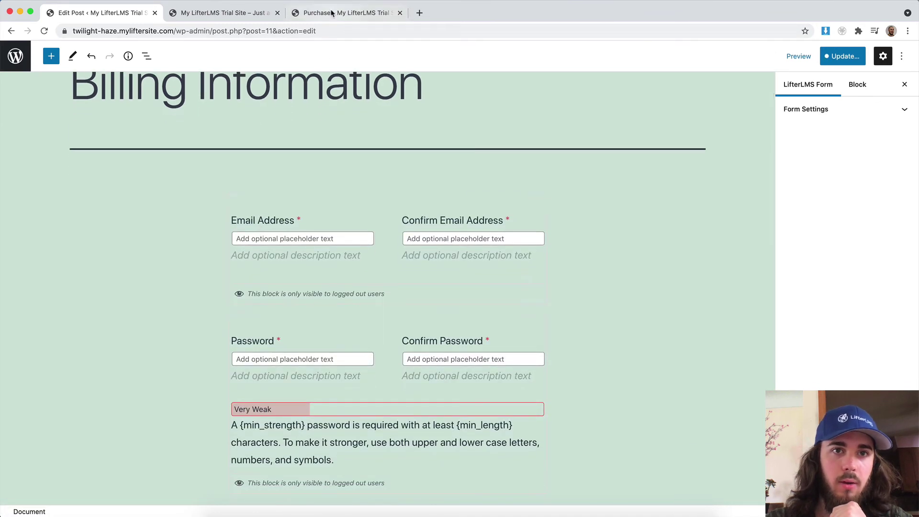
- Copy the purchase page URL and load it in a new Incognito window as a logged-out visitor
{"action": "left_click_drag", "start_coordinate": [335, 12], "coordinate": [216, 14]}
{"action": "scroll", "coordinate": [281, 148], "scroll_direction": "up", "scroll_amount": 2}
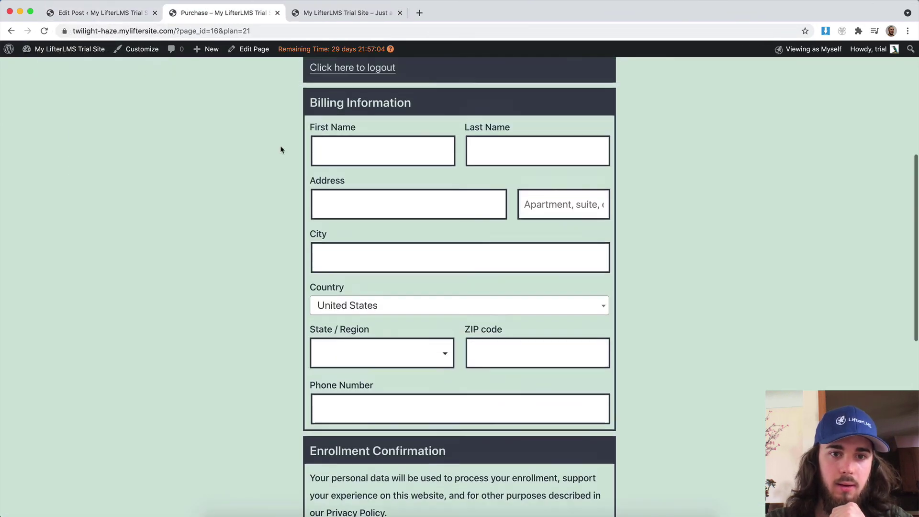
{"action": "left_click", "coordinate": [297, 30]}
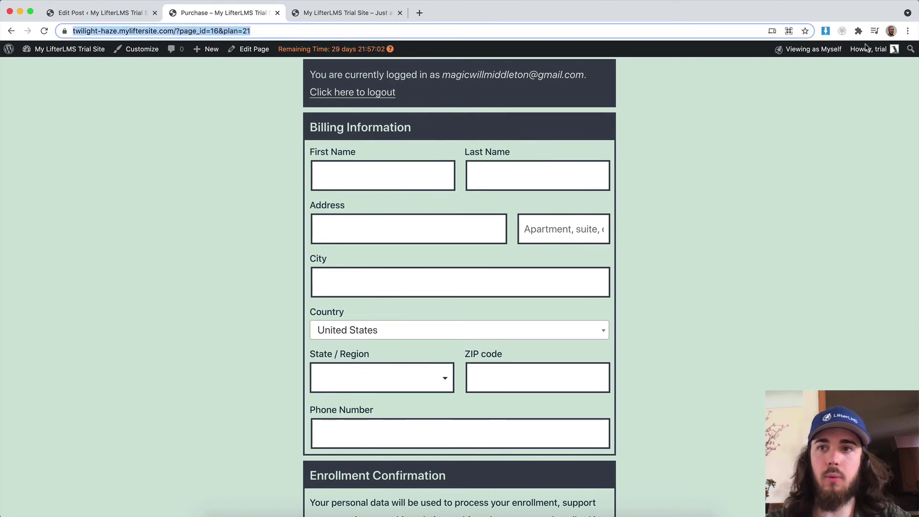
{"action": "left_click", "coordinate": [908, 30]}
{"action": "left_click", "coordinate": [795, 85]}
{"action": "key", "text": "super+v"}
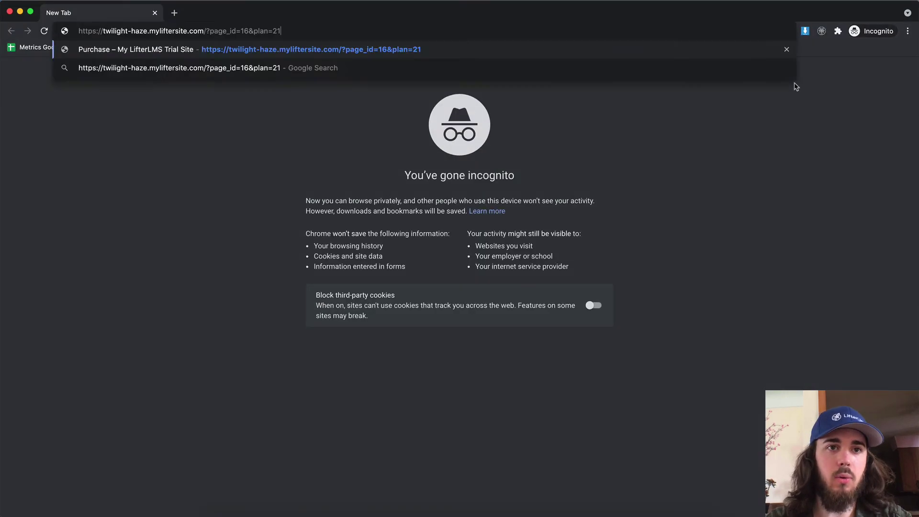
{"action": "key", "text": "Return"}
{"action": "scroll", "coordinate": [338, 218], "scroll_direction": "down", "scroll_amount": 3}
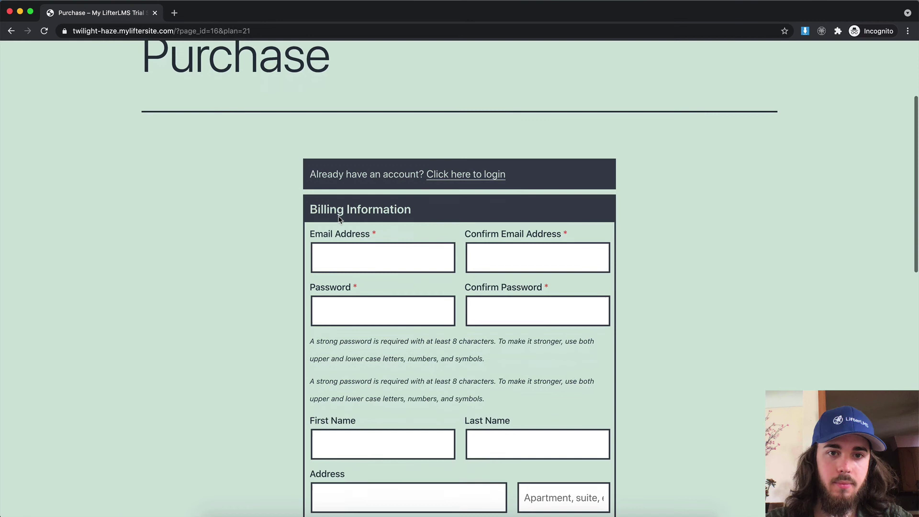
{"action": "scroll", "coordinate": [339, 218], "scroll_direction": "down", "scroll_amount": 1}
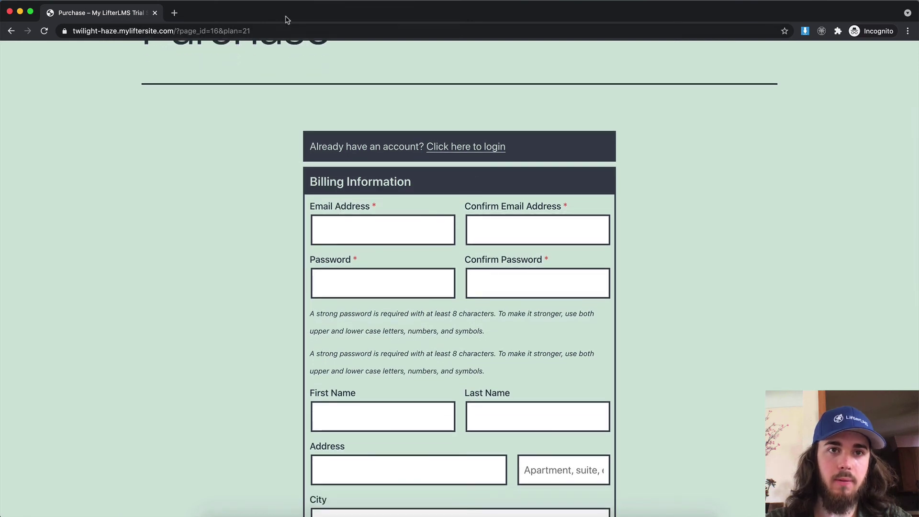
{"action": "left_click_drag", "start_coordinate": [287, 19], "coordinate": [287, 43]}
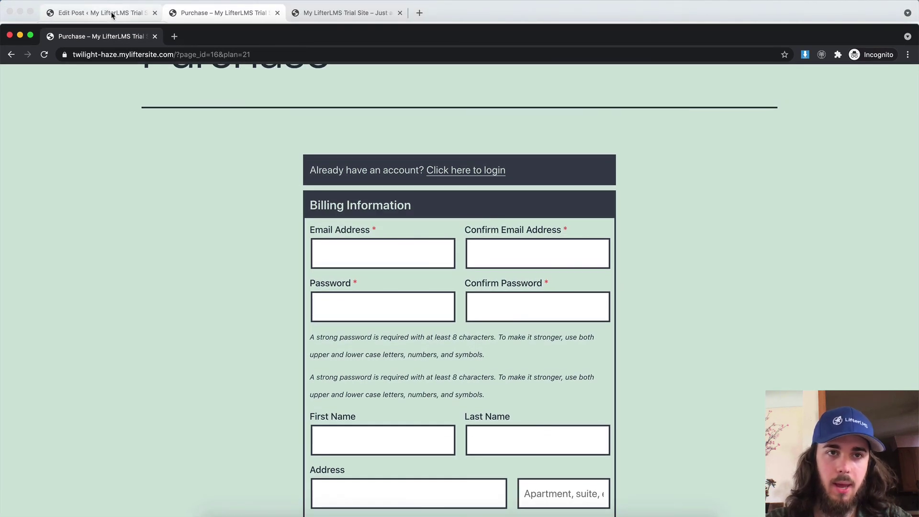
- Back in the form editor, select the Email Address Input Confirmation Group
{"action": "left_click", "coordinate": [112, 15]}
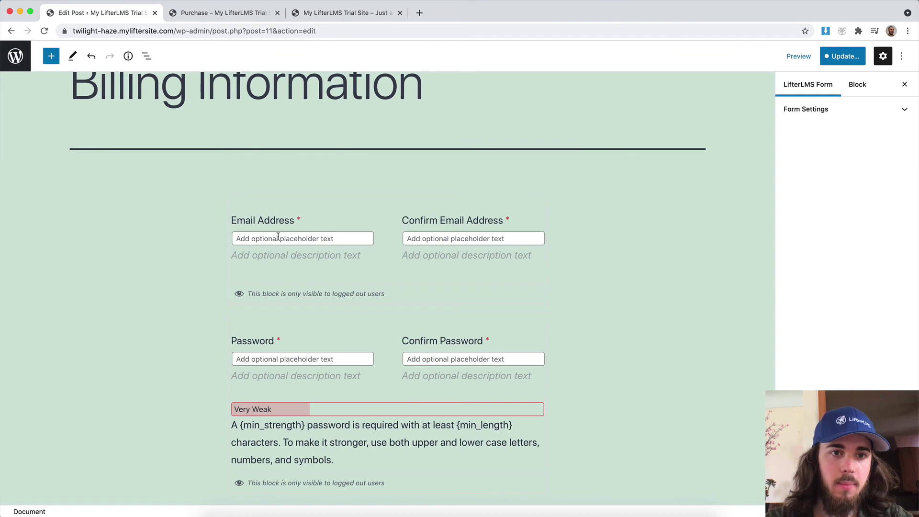
{"action": "left_click", "coordinate": [341, 220]}
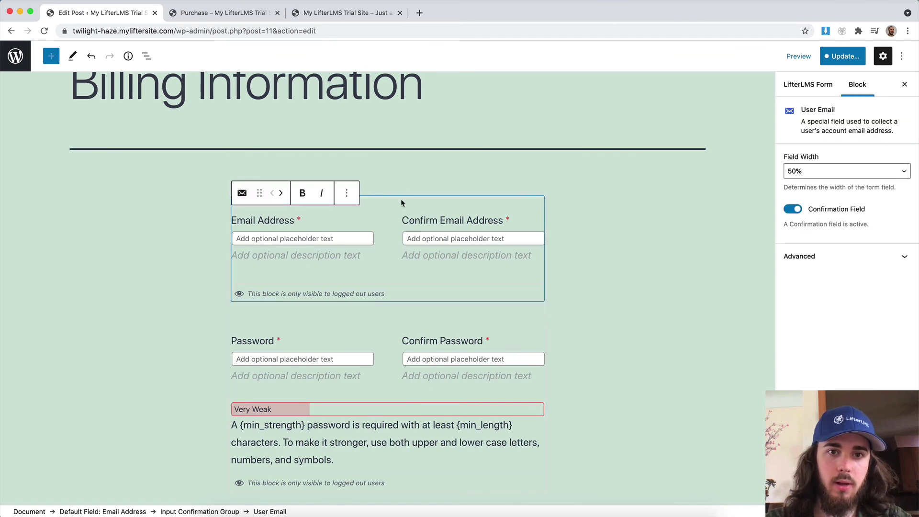
{"action": "left_click", "coordinate": [388, 199]}
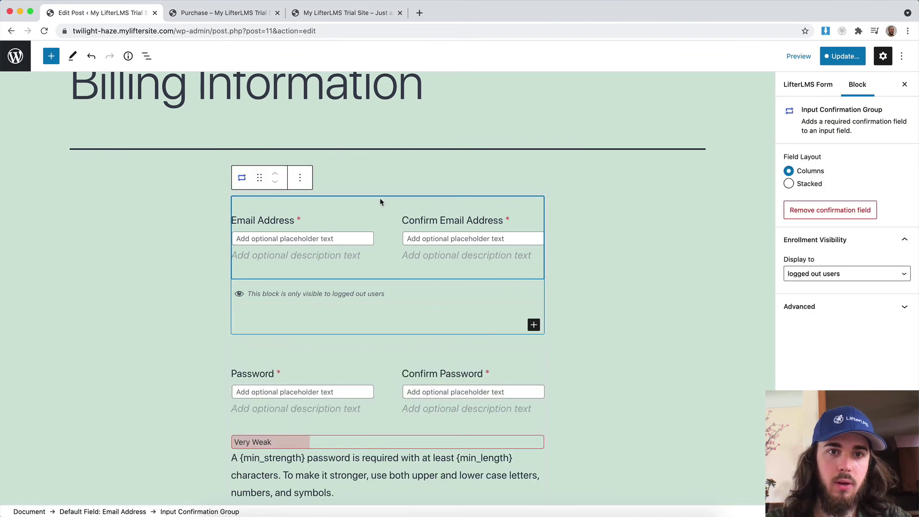
- Search the block library for 'para', then clear the search
{"action": "left_click", "coordinate": [50, 55]}
{"action": "type", "text": "para"}
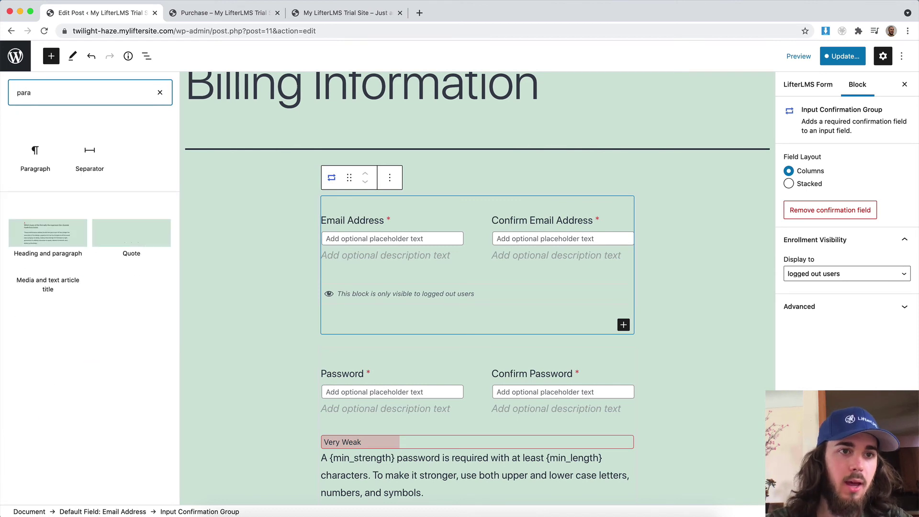
{"action": "key", "text": "super+a"}
{"action": "key", "text": "BackSpace"}
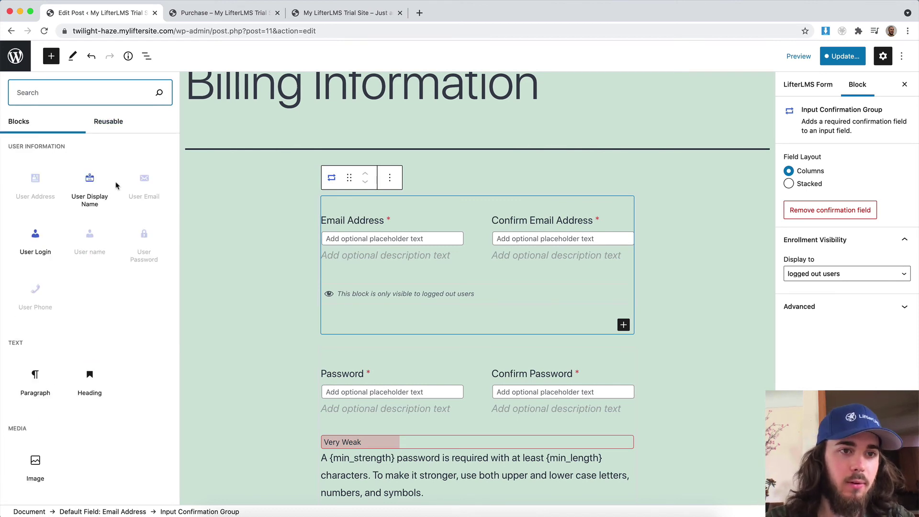
- Browse the available blocks, close the library, and review the Form and Block sidebar settings
{"action": "scroll", "coordinate": [96, 244], "scroll_direction": "down", "scroll_amount": 3}
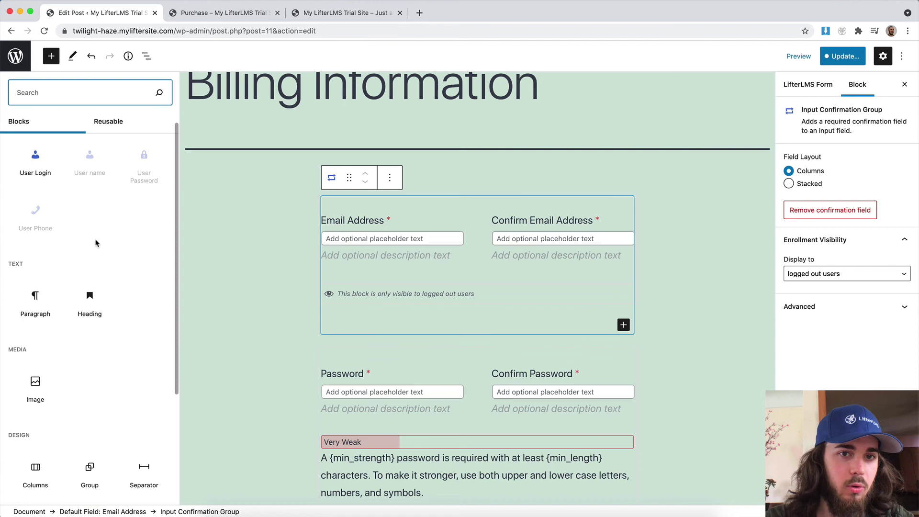
{"action": "scroll", "coordinate": [95, 243], "scroll_direction": "down", "scroll_amount": 6}
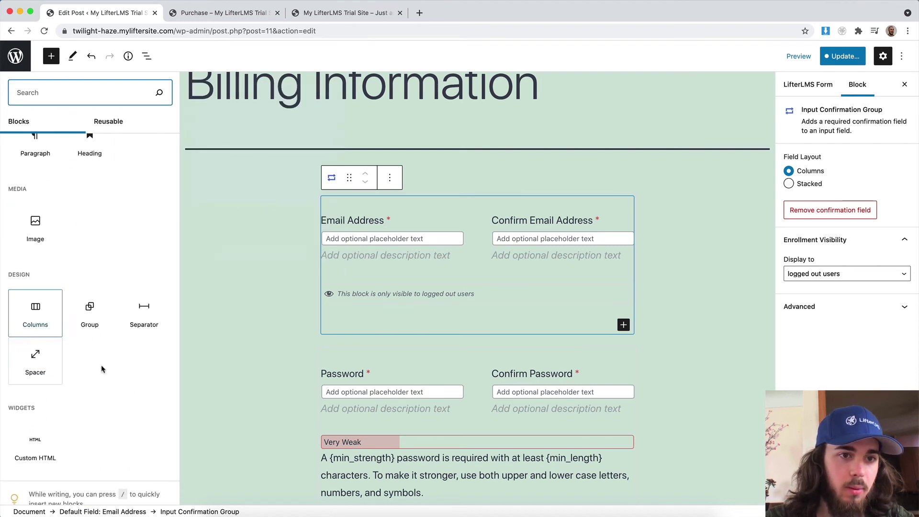
{"action": "scroll", "coordinate": [386, 305], "scroll_direction": "down", "scroll_amount": 2}
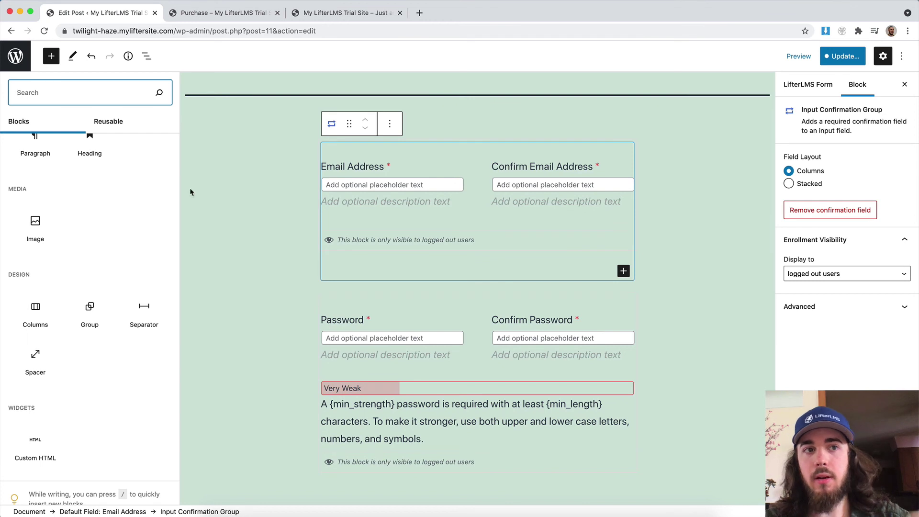
{"action": "left_click", "coordinate": [51, 56]}
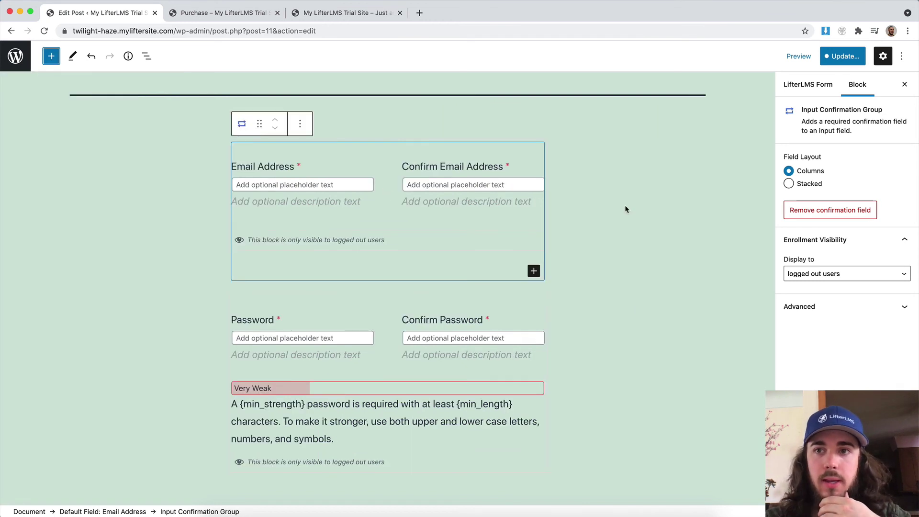
{"action": "left_click", "coordinate": [816, 86]}
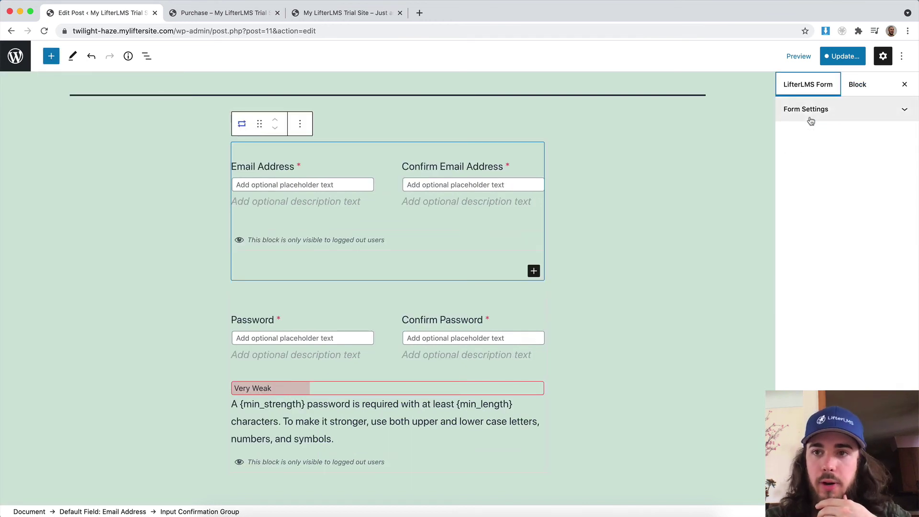
{"action": "left_click", "coordinate": [855, 85]}
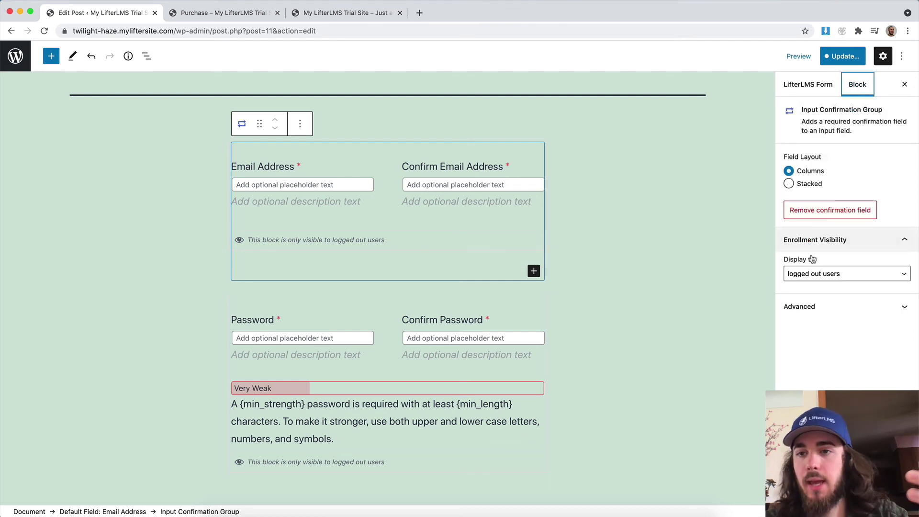